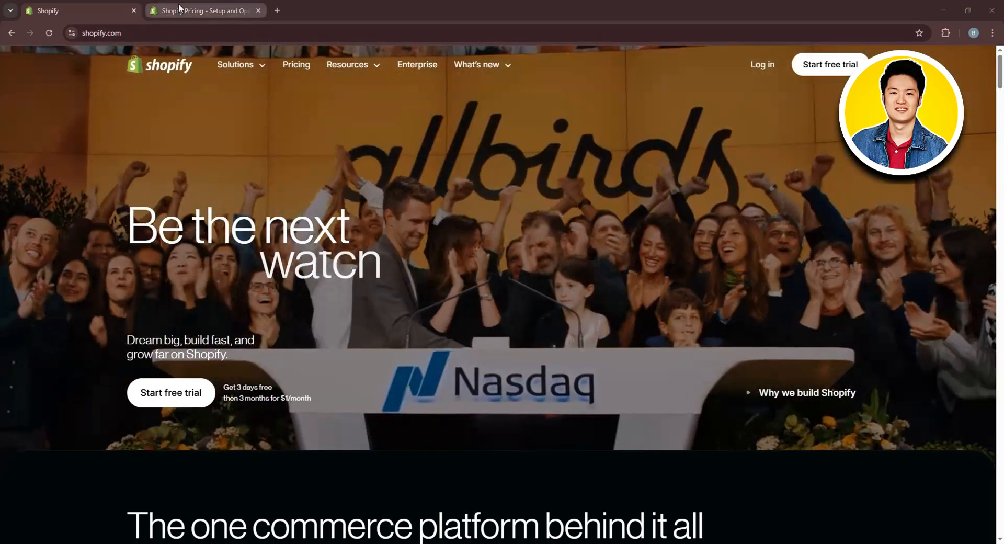
Review the Shopify plans on the pricing page with monthly payment selected
{"action": "left_click", "coordinate": [178, 4]}
{"action": "scroll", "coordinate": [623, 141], "scroll_direction": "down", "scroll_amount": 5}
{"action": "scroll", "coordinate": [622, 141], "scroll_direction": "up", "scroll_amount": 2}
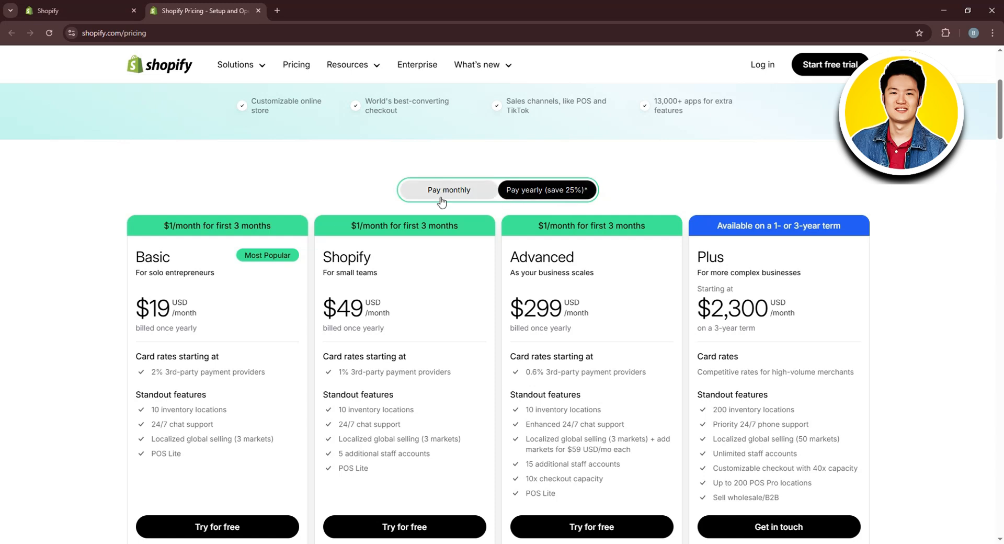
{"action": "left_click", "coordinate": [454, 189]}
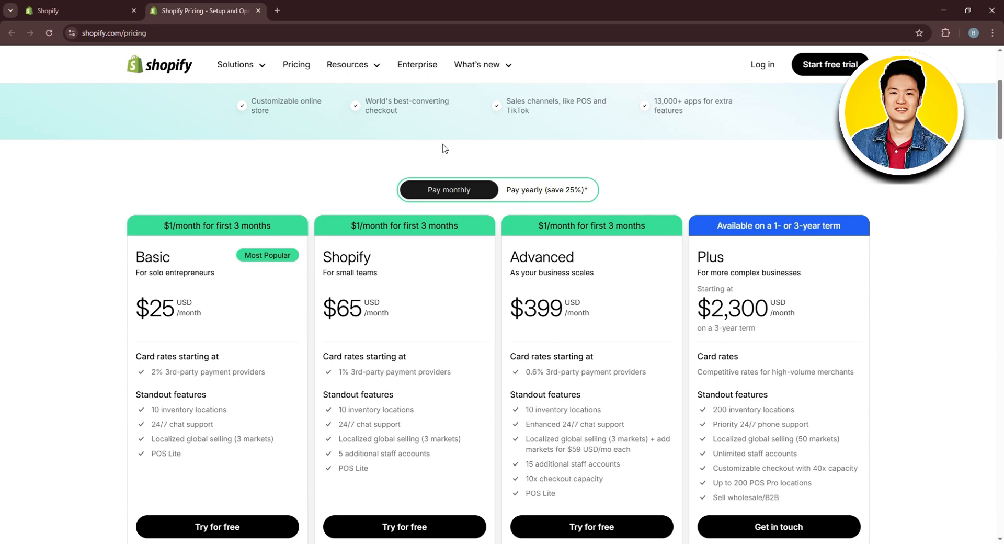
{"action": "scroll", "coordinate": [443, 148], "scroll_direction": "up", "scroll_amount": 4}
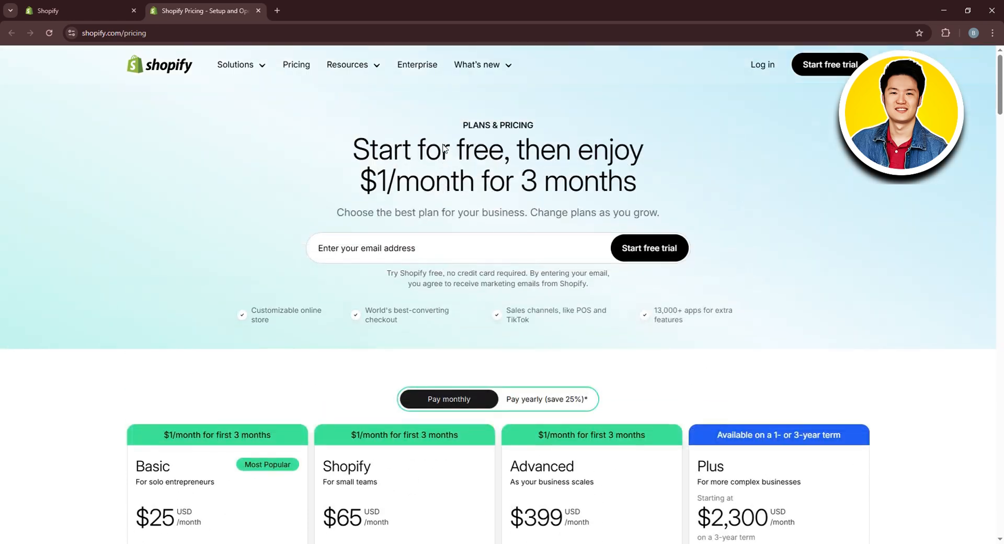
Log in to the store admin and open the Online Store's themes page
{"action": "left_click", "coordinate": [757, 68]}
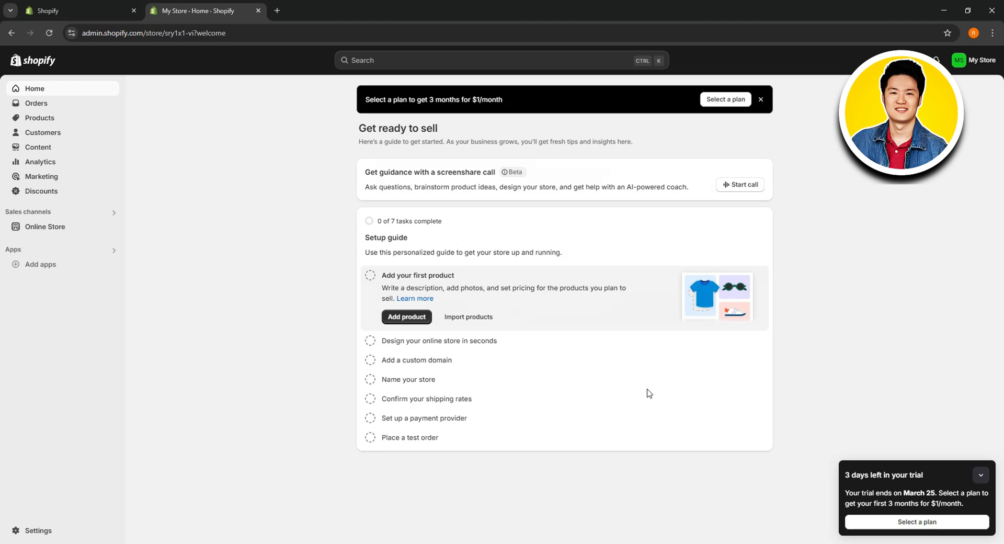
{"action": "left_click", "coordinate": [981, 477]}
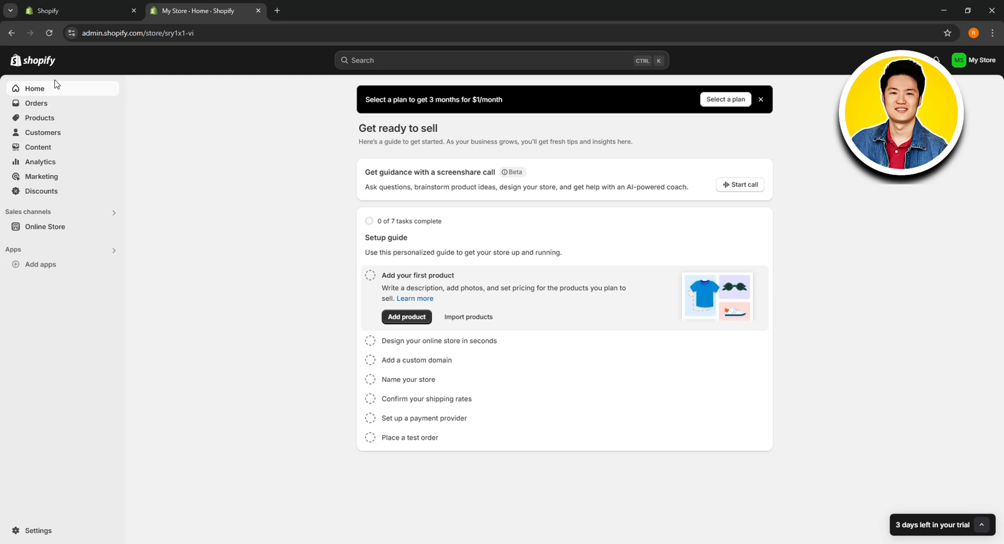
{"action": "left_click", "coordinate": [55, 228]}
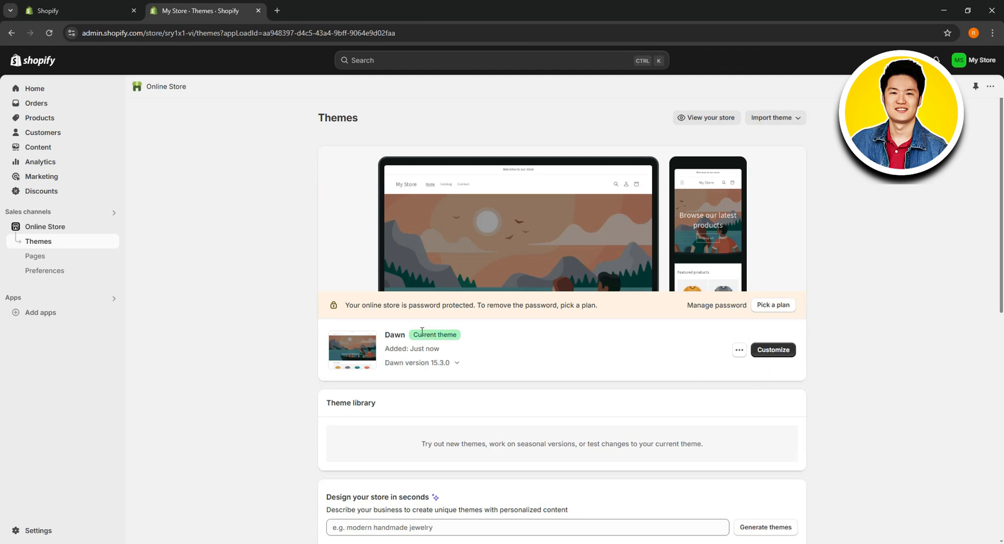
Look through the popular free themes and open the Theme Store to explore more
{"action": "scroll", "coordinate": [521, 341], "scroll_direction": "down", "scroll_amount": 4}
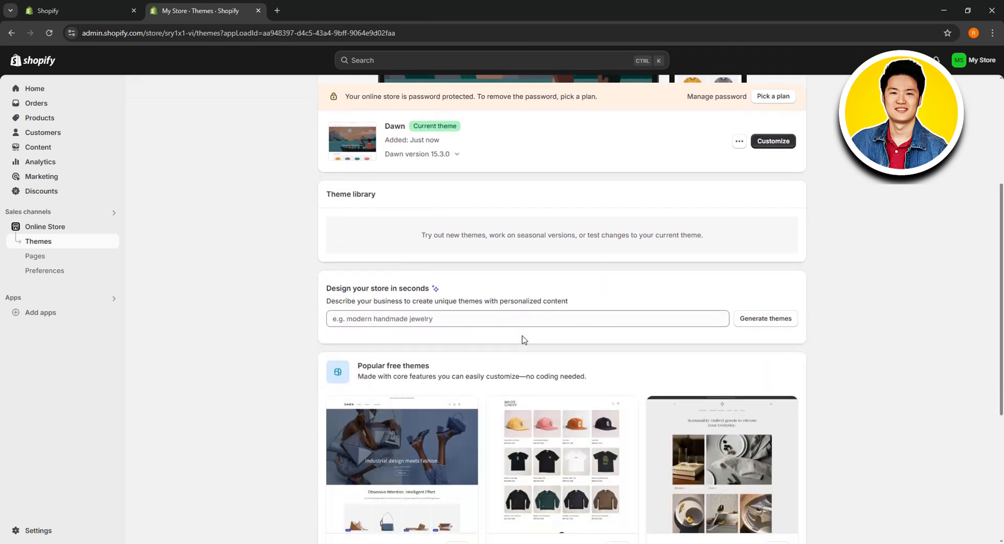
{"action": "scroll", "coordinate": [526, 327], "scroll_direction": "down", "scroll_amount": 3}
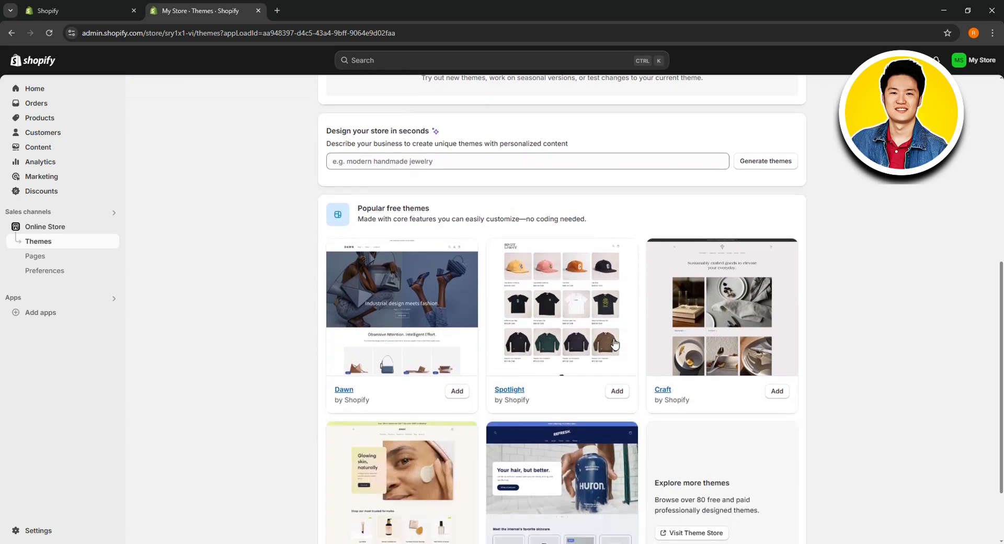
{"action": "scroll", "coordinate": [816, 328], "scroll_direction": "down", "scroll_amount": 2}
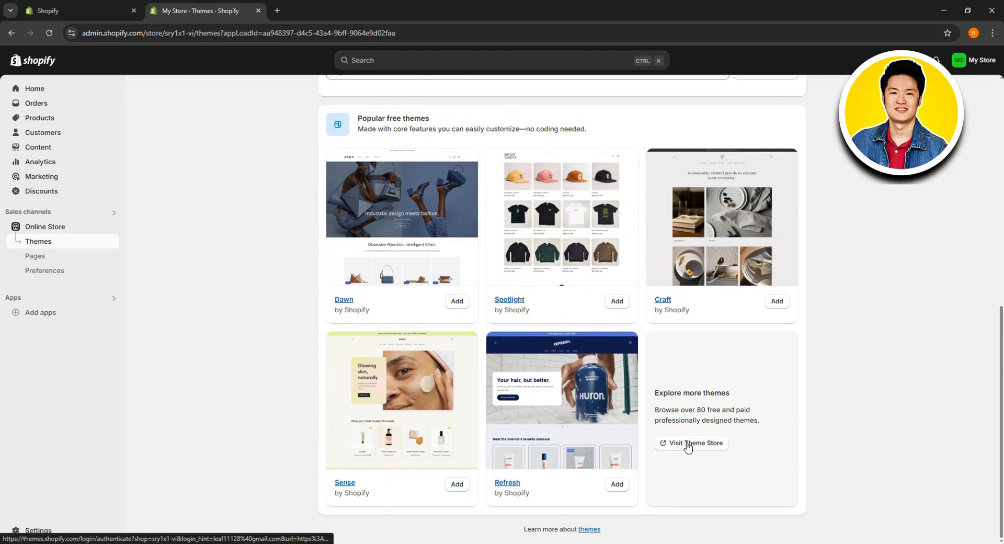
{"action": "left_click", "coordinate": [687, 443]}
Browse the full theme catalog in the Theme Store, examining theme designs, prices, ratings and the available filters
{"action": "scroll", "coordinate": [511, 233], "scroll_direction": "down", "scroll_amount": 10}
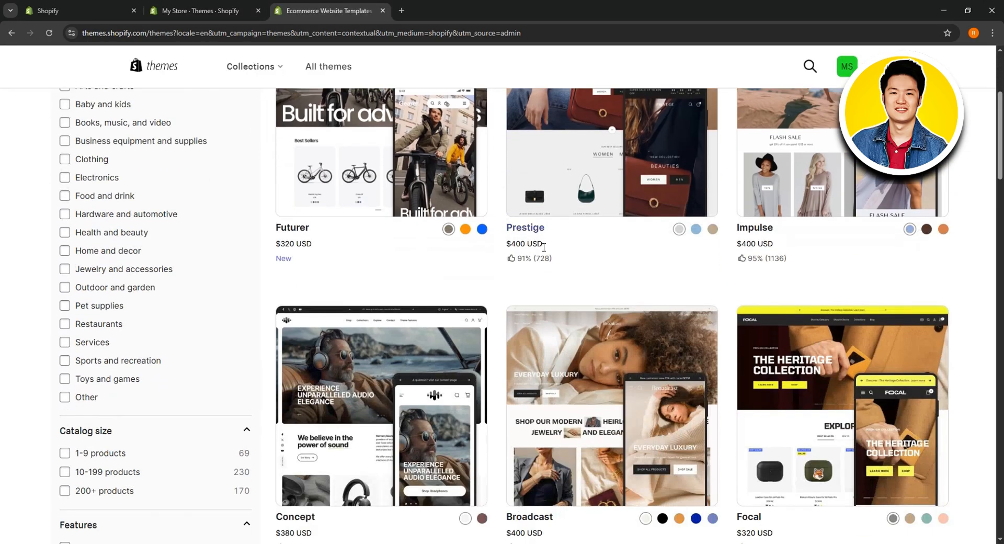
{"action": "scroll", "coordinate": [687, 281], "scroll_direction": "down", "scroll_amount": 3}
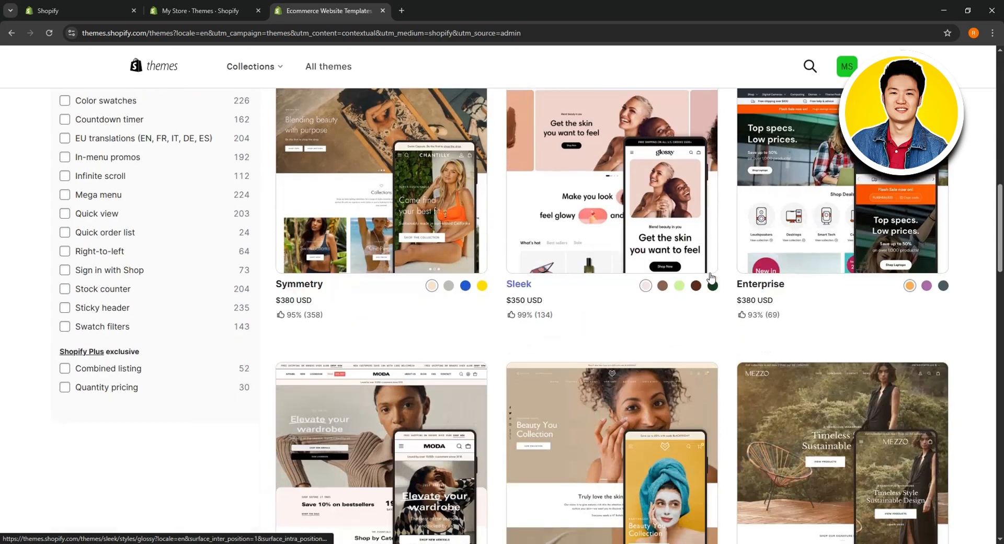
{"action": "scroll", "coordinate": [199, 210], "scroll_direction": "up", "scroll_amount": 7}
{"action": "scroll", "coordinate": [199, 211], "scroll_direction": "up", "scroll_amount": 6}
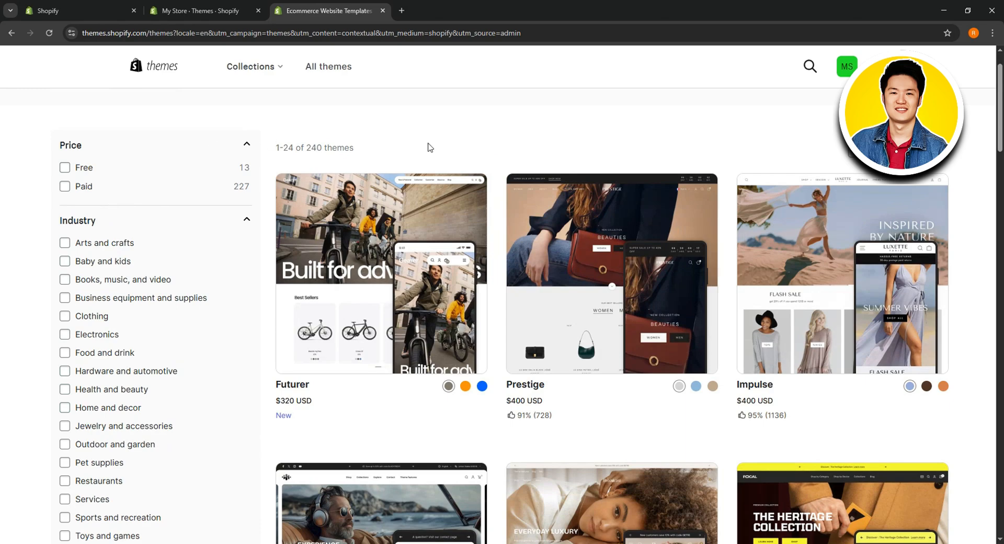
{"action": "scroll", "coordinate": [516, 156], "scroll_direction": "down", "scroll_amount": 8}
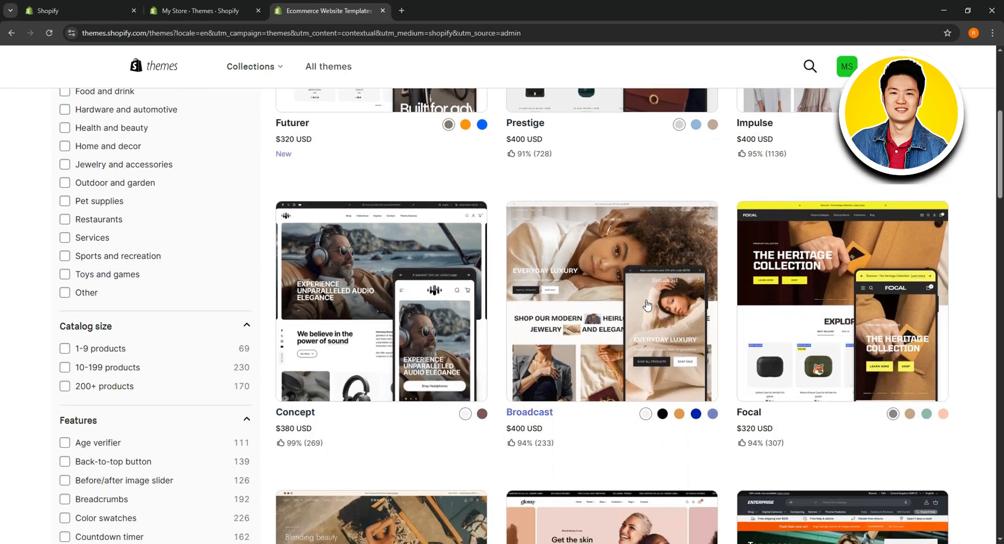
{"action": "scroll", "coordinate": [663, 306], "scroll_direction": "down", "scroll_amount": 2}
{"action": "scroll", "coordinate": [701, 293], "scroll_direction": "down", "scroll_amount": 4}
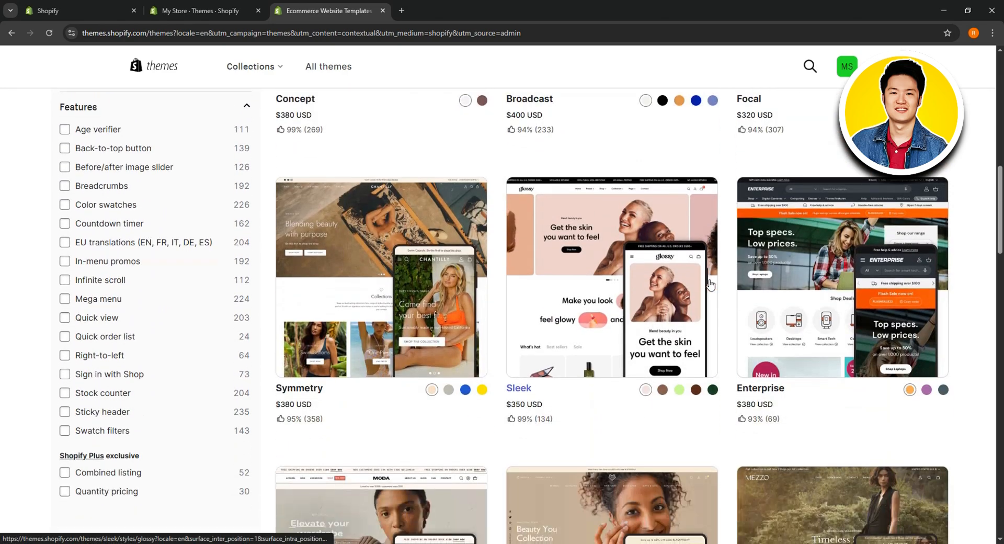
{"action": "scroll", "coordinate": [710, 285], "scroll_direction": "down", "scroll_amount": 7}
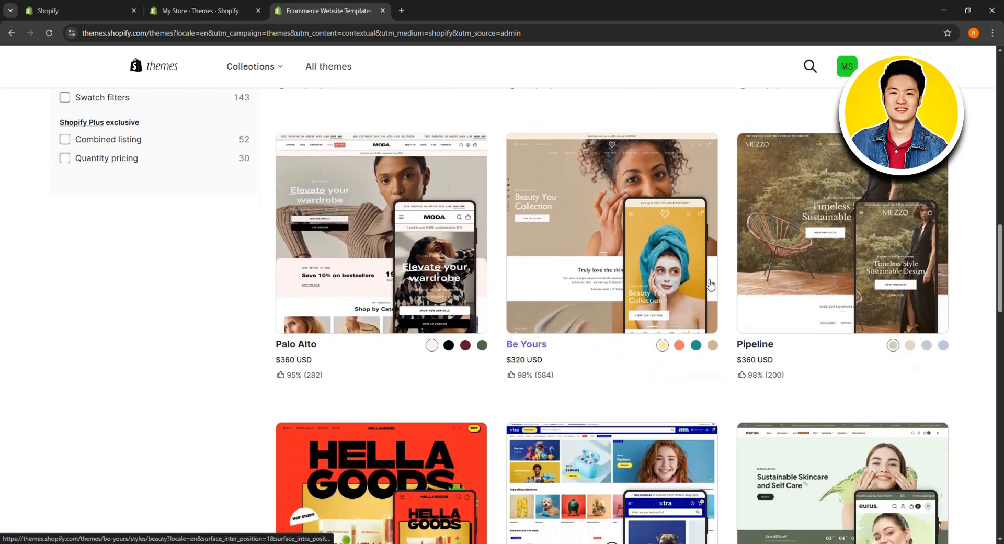
{"action": "scroll", "coordinate": [711, 284], "scroll_direction": "down", "scroll_amount": 8}
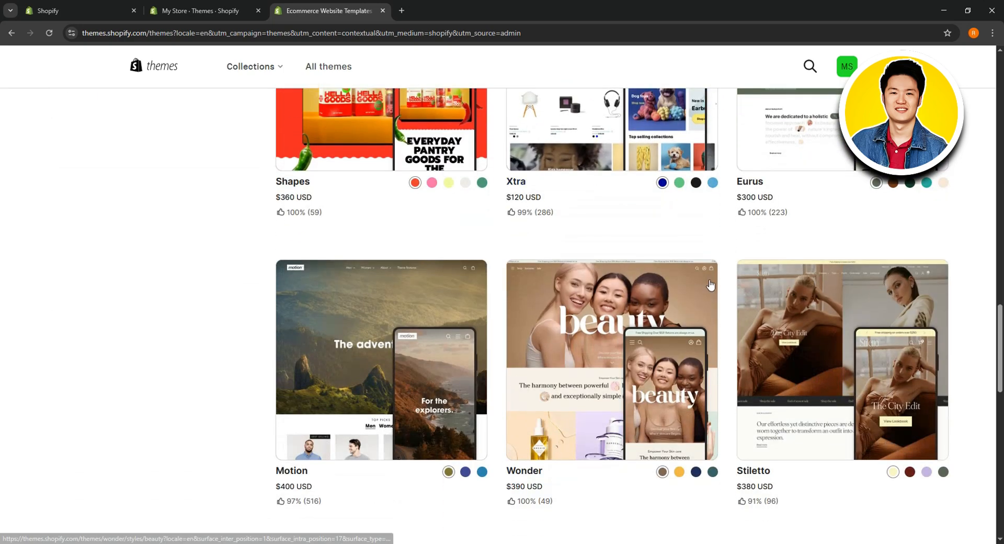
{"action": "scroll", "coordinate": [710, 284], "scroll_direction": "up", "scroll_amount": 20}
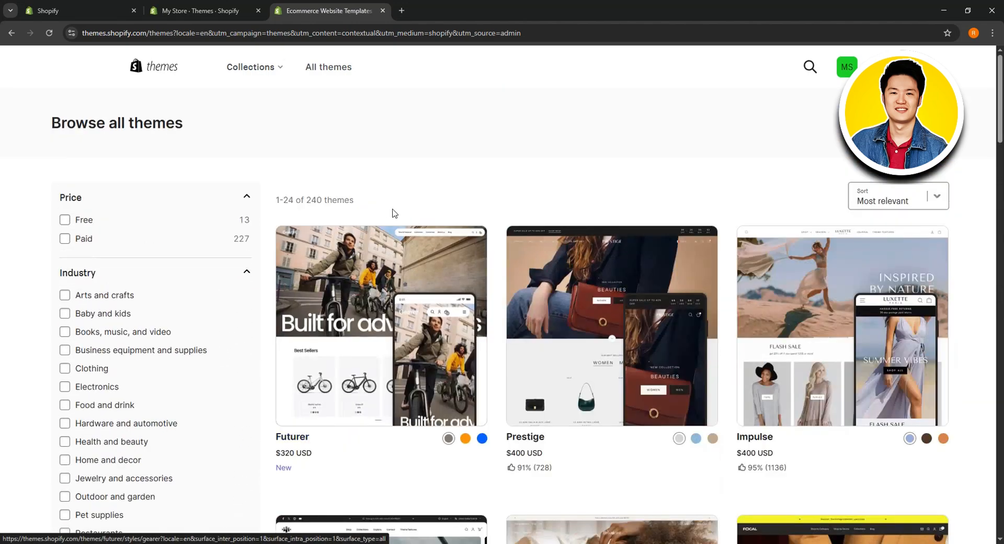
Return to the store's Themes page and open the current Dawn theme for customization
{"action": "left_click", "coordinate": [12, 33]}
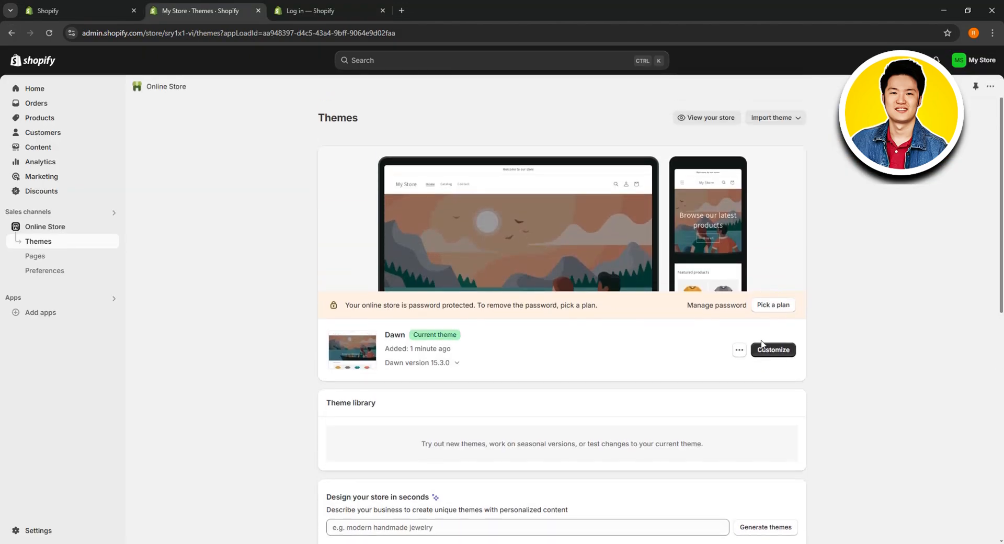
{"action": "left_click", "coordinate": [775, 349]}
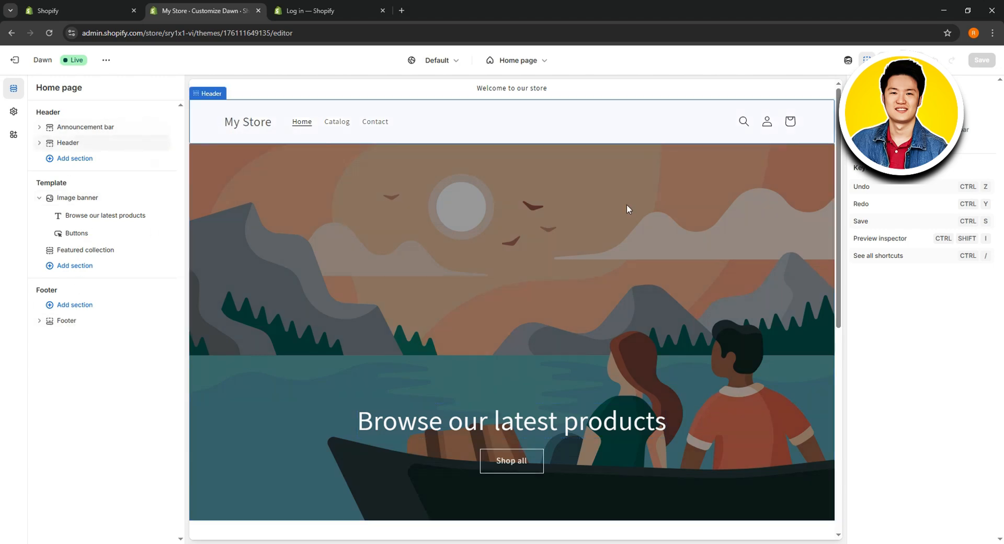
{"action": "scroll", "coordinate": [570, 367], "scroll_direction": "down", "scroll_amount": 7}
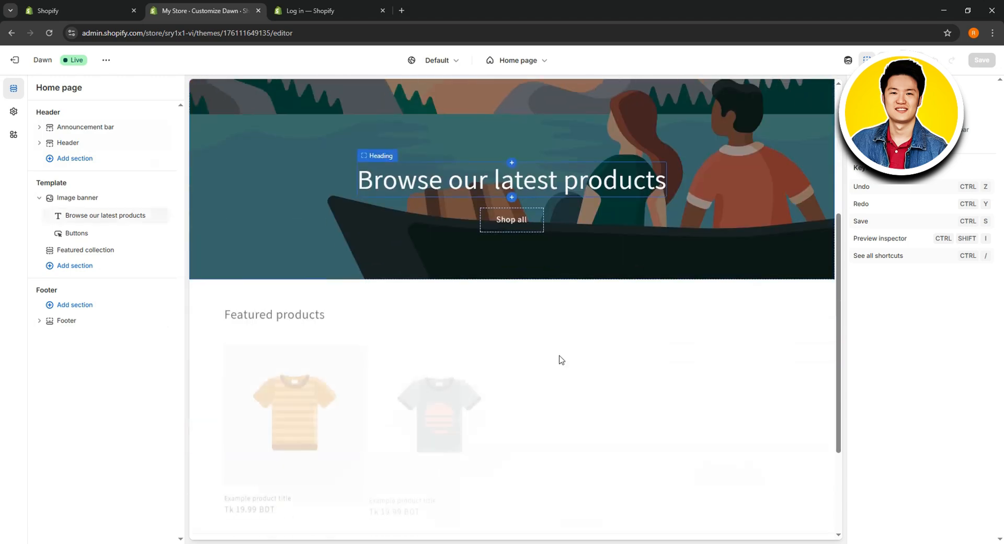
{"action": "scroll", "coordinate": [557, 360], "scroll_direction": "up", "scroll_amount": 8}
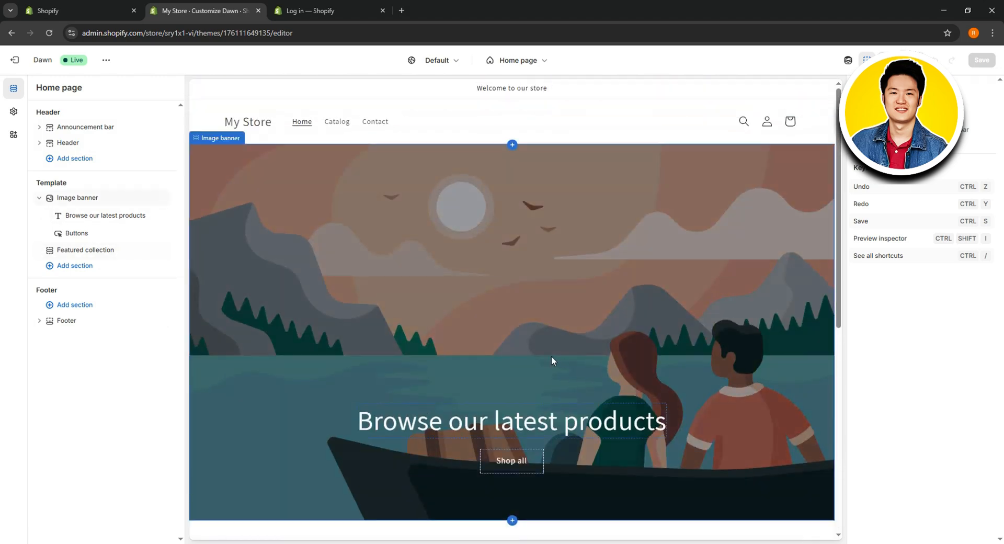
Change the header's logo position so the store name is centered above the navigation menu
{"action": "left_click", "coordinate": [239, 124]}
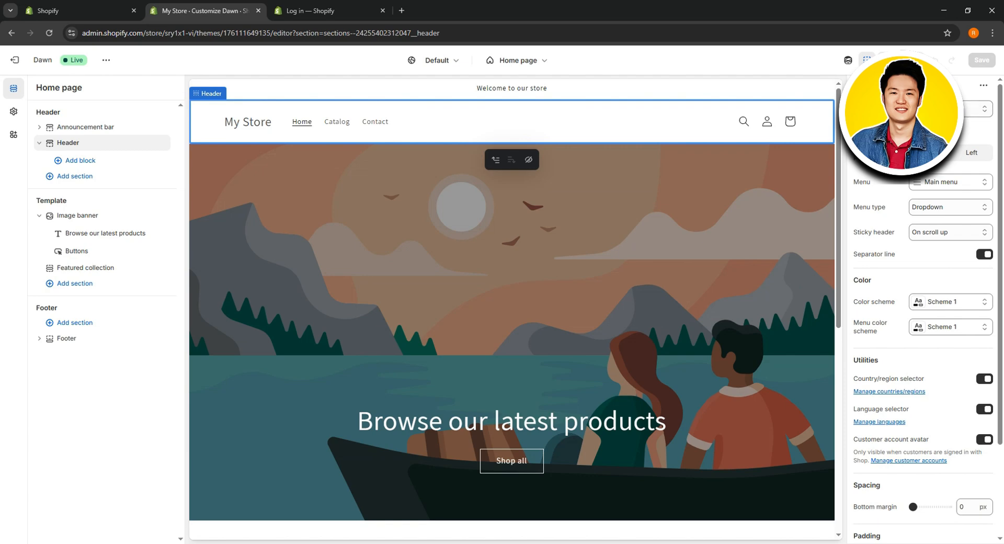
{"action": "left_click", "coordinate": [978, 108]}
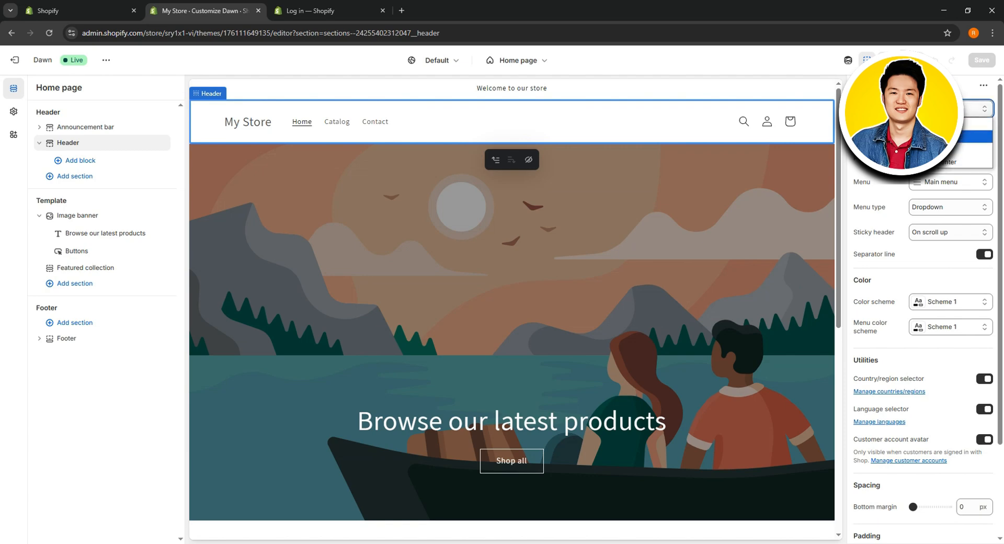
{"action": "left_click", "coordinate": [976, 133]}
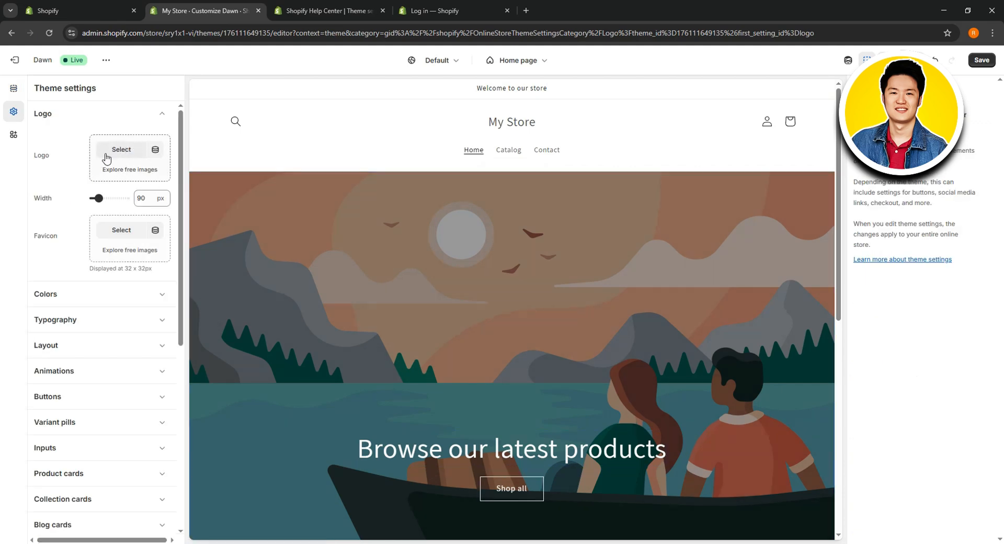
Set the gift card envelopes picture from the Shop Local category of free images as the store logo
{"action": "left_click", "coordinate": [134, 171]}
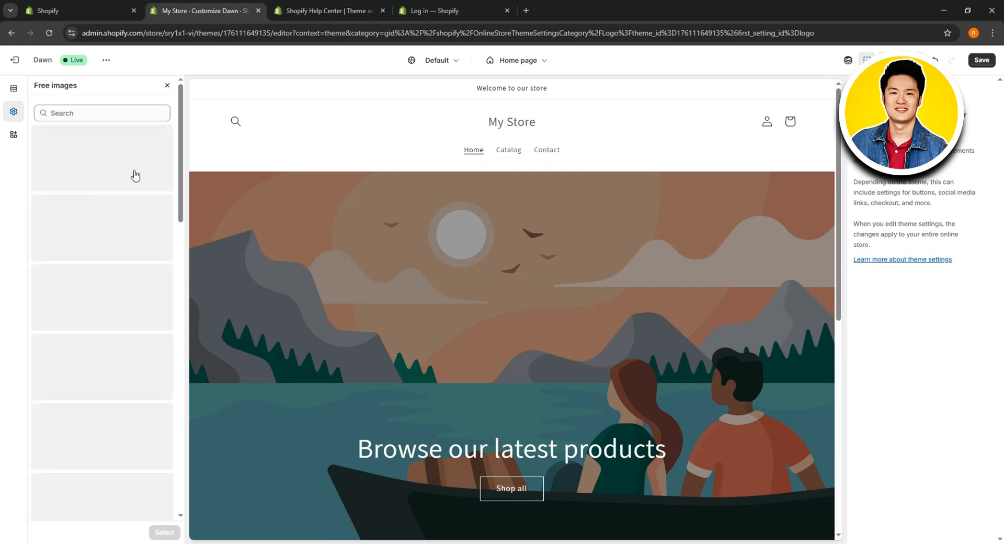
{"action": "scroll", "coordinate": [131, 209], "scroll_direction": "down", "scroll_amount": 3}
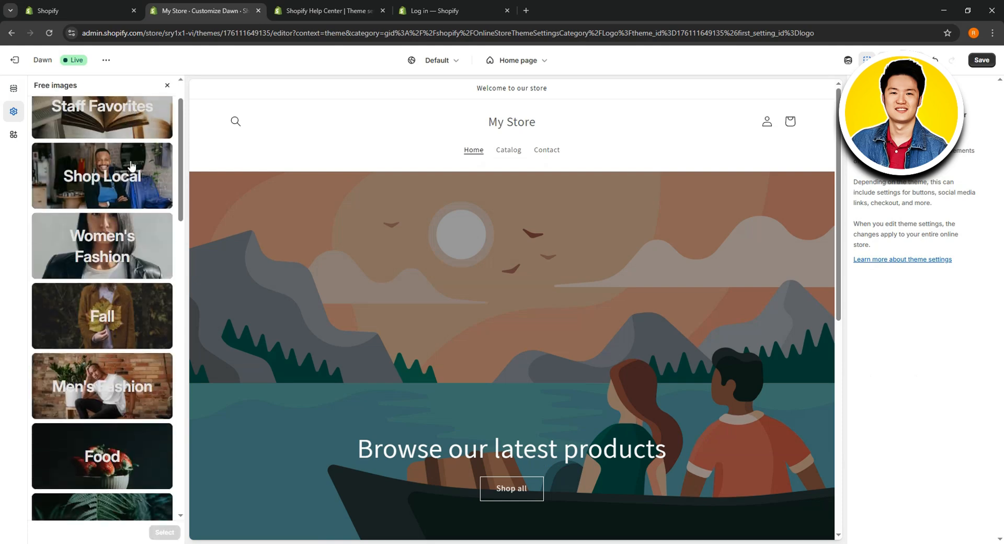
{"action": "scroll", "coordinate": [129, 247], "scroll_direction": "up", "scroll_amount": 3}
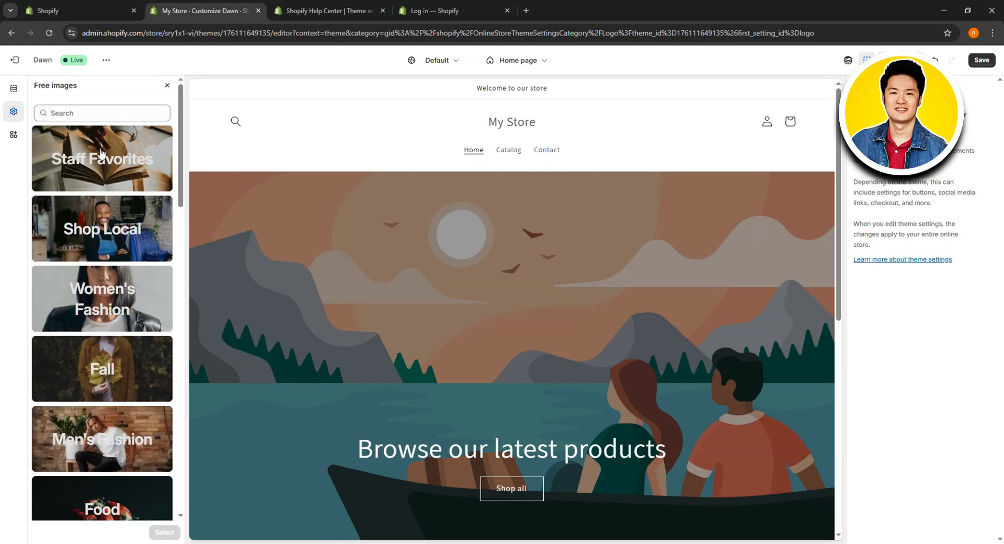
{"action": "left_click", "coordinate": [104, 227]}
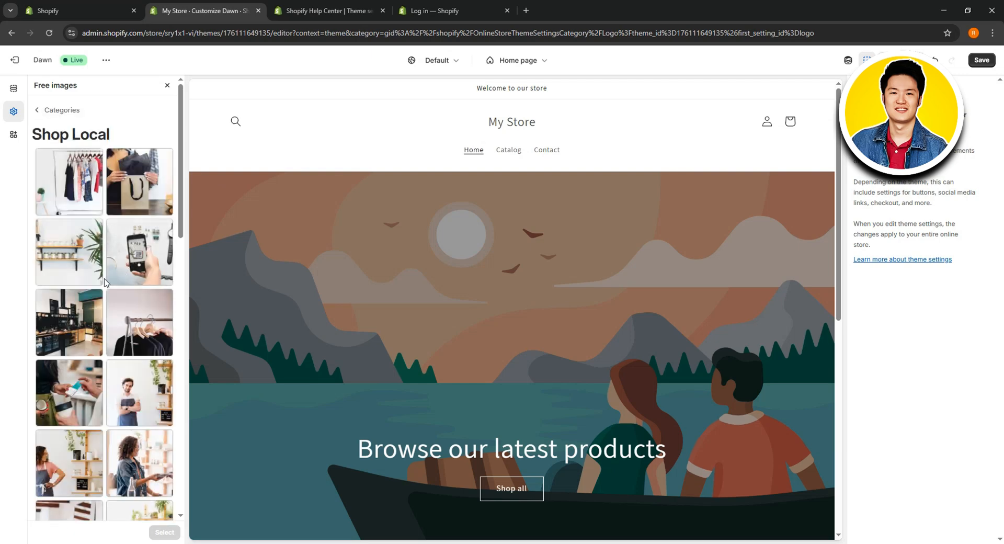
{"action": "scroll", "coordinate": [110, 292], "scroll_direction": "down", "scroll_amount": 5}
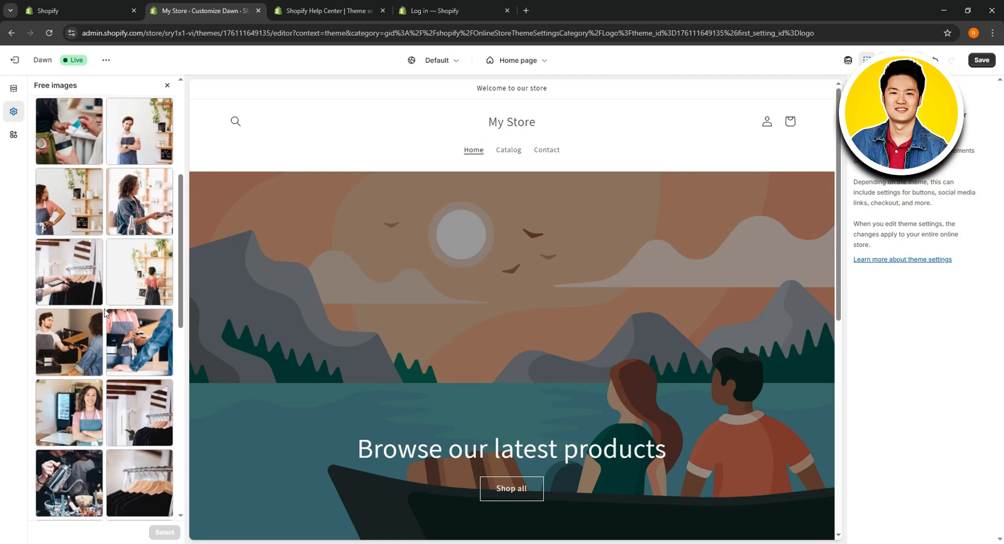
{"action": "scroll", "coordinate": [112, 317], "scroll_direction": "up", "scroll_amount": 5}
{"action": "scroll", "coordinate": [93, 319], "scroll_direction": "down", "scroll_amount": 8}
{"action": "scroll", "coordinate": [89, 336], "scroll_direction": "down", "scroll_amount": 4}
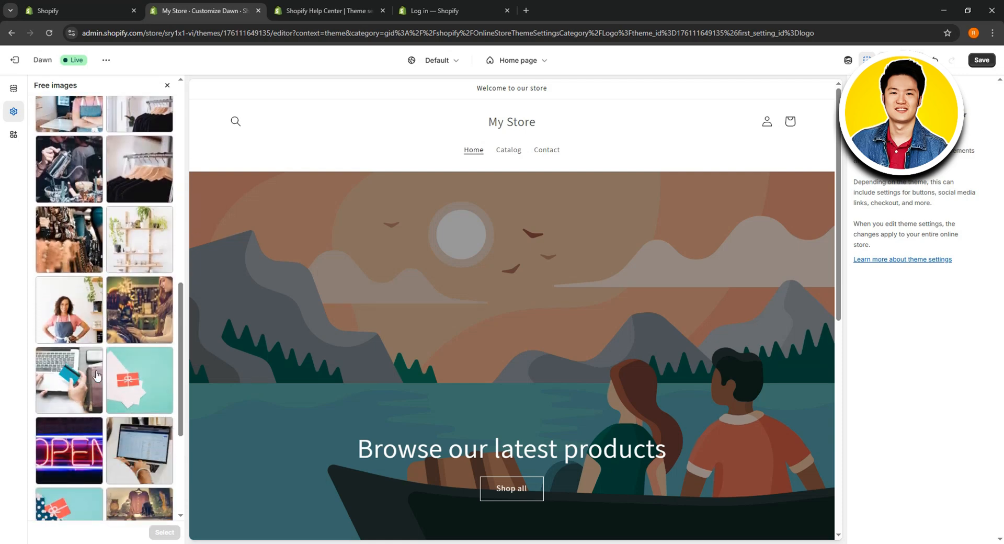
{"action": "left_click", "coordinate": [139, 378]}
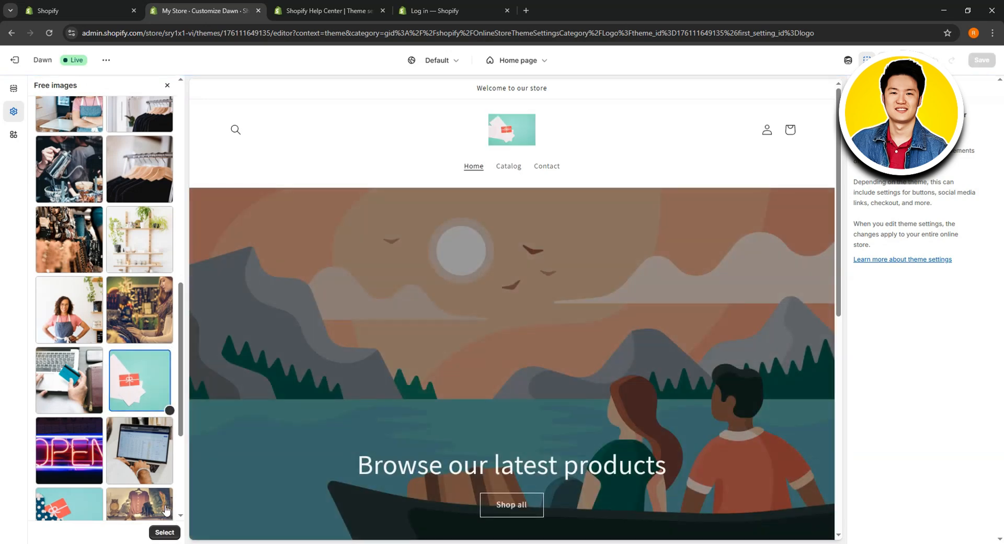
{"action": "left_click", "coordinate": [164, 533]}
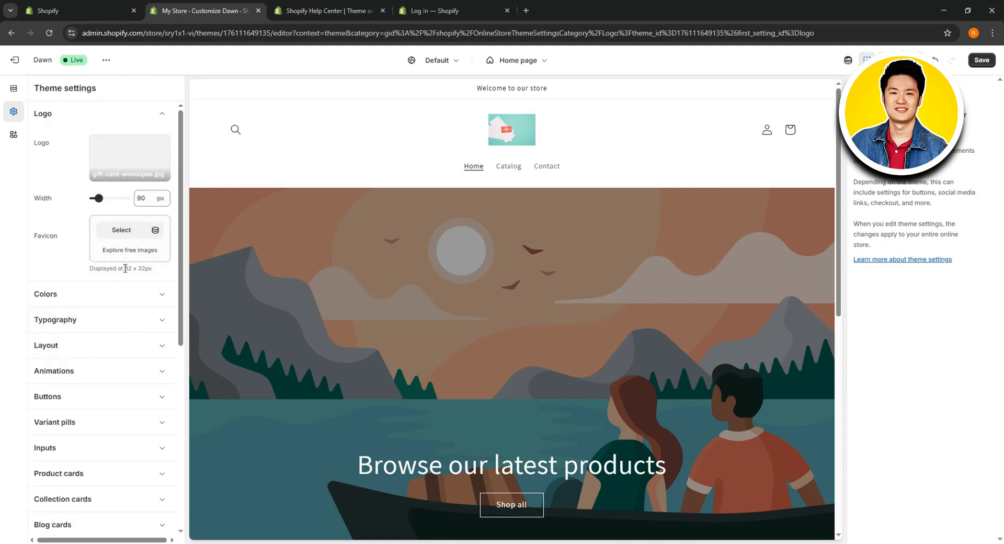
Look at the image choices for the home page image banner's first image, leaving the selection unchanged
{"action": "left_click", "coordinate": [350, 218]}
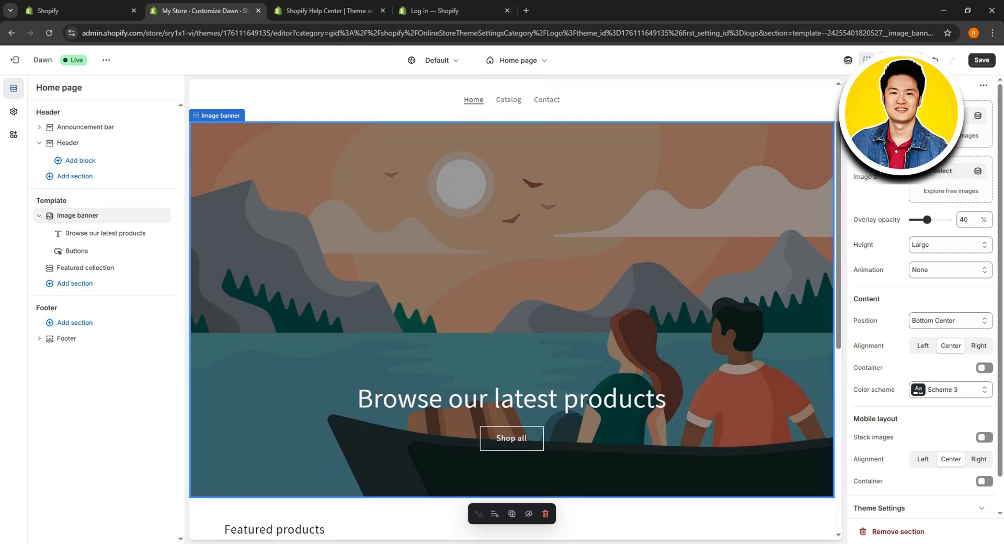
{"action": "left_click", "coordinate": [942, 115]}
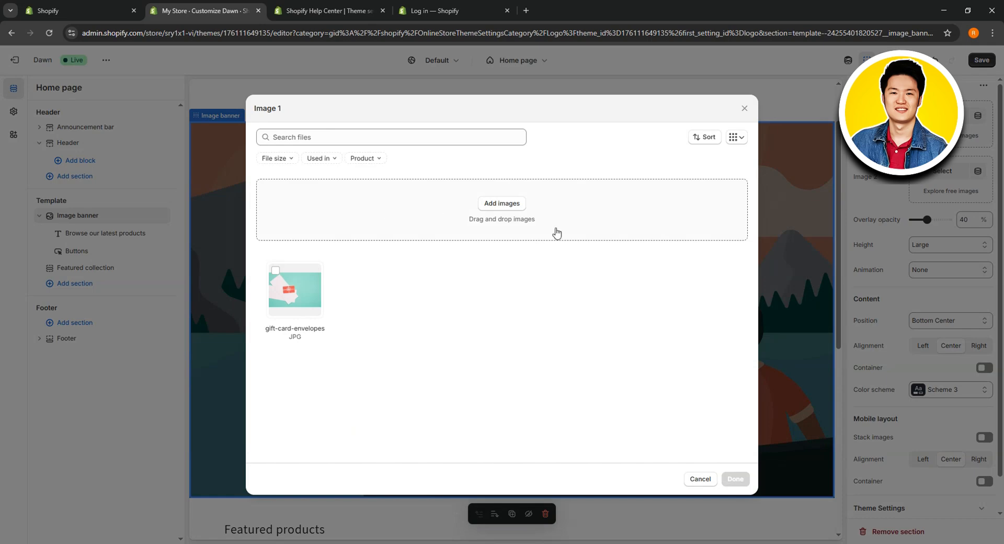
{"action": "left_click", "coordinate": [745, 109]}
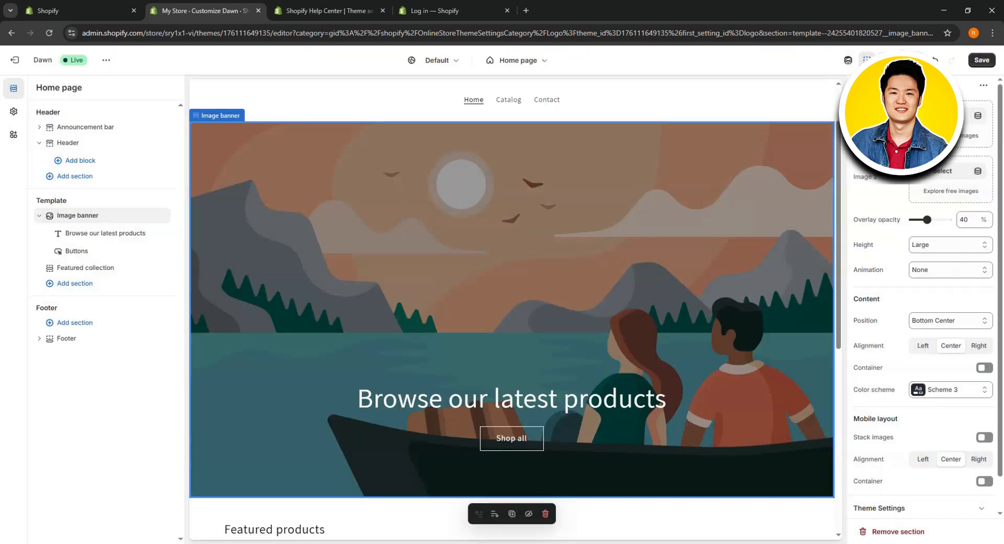
Set the pumpkin pie slice picture from the Fall category of free images as the image banner's first image
{"action": "left_click", "coordinate": [950, 135]}
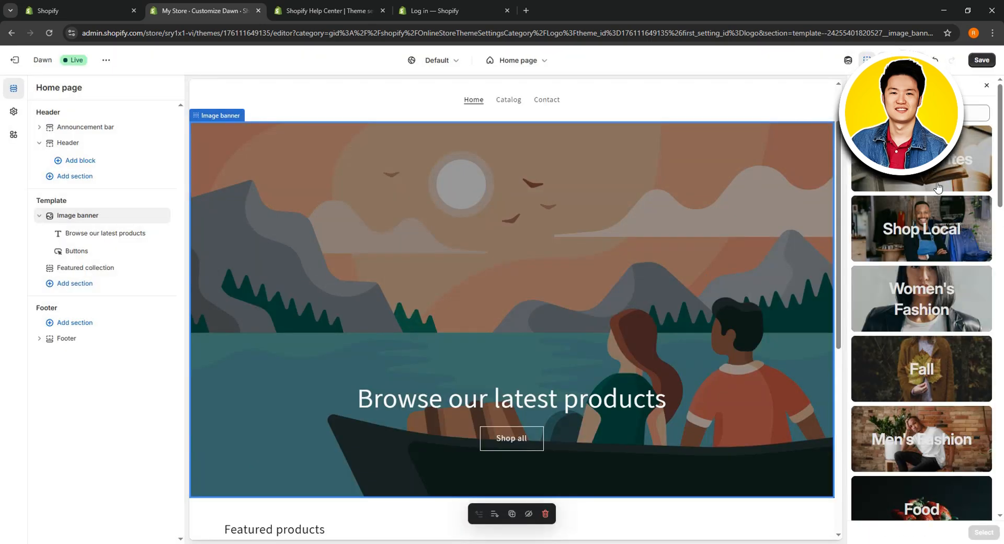
{"action": "scroll", "coordinate": [937, 187], "scroll_direction": "down", "scroll_amount": 2}
{"action": "left_click", "coordinate": [930, 263]}
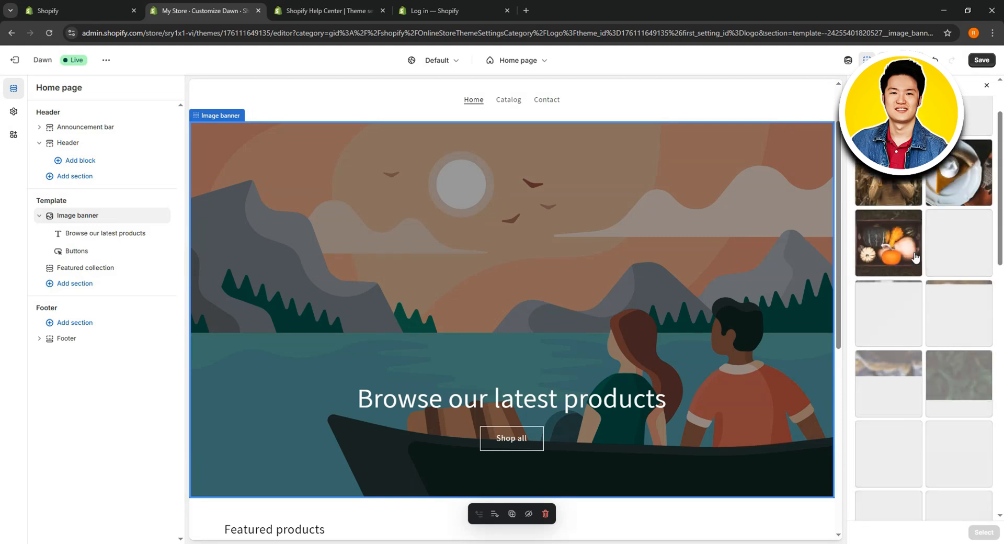
{"action": "left_click", "coordinate": [971, 179]}
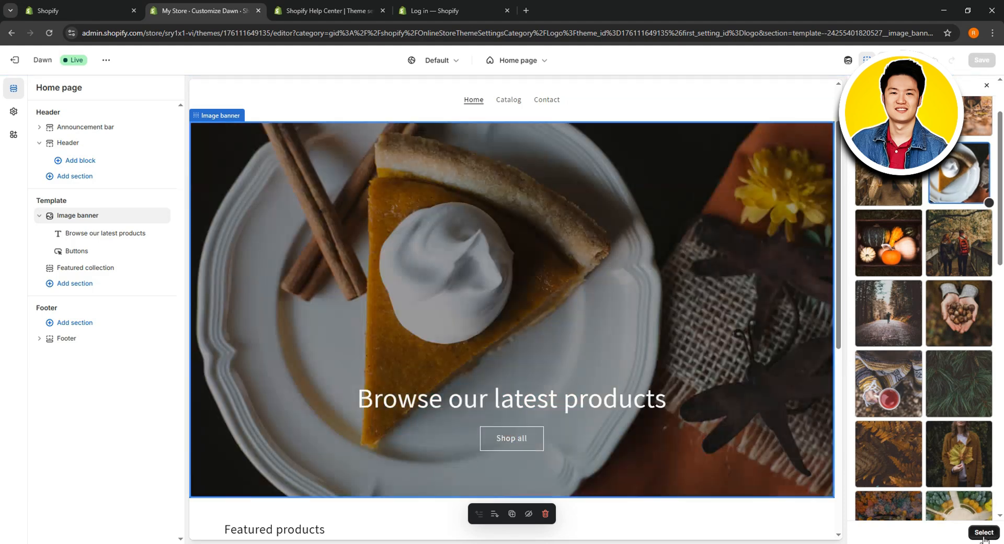
{"action": "left_click", "coordinate": [983, 533]}
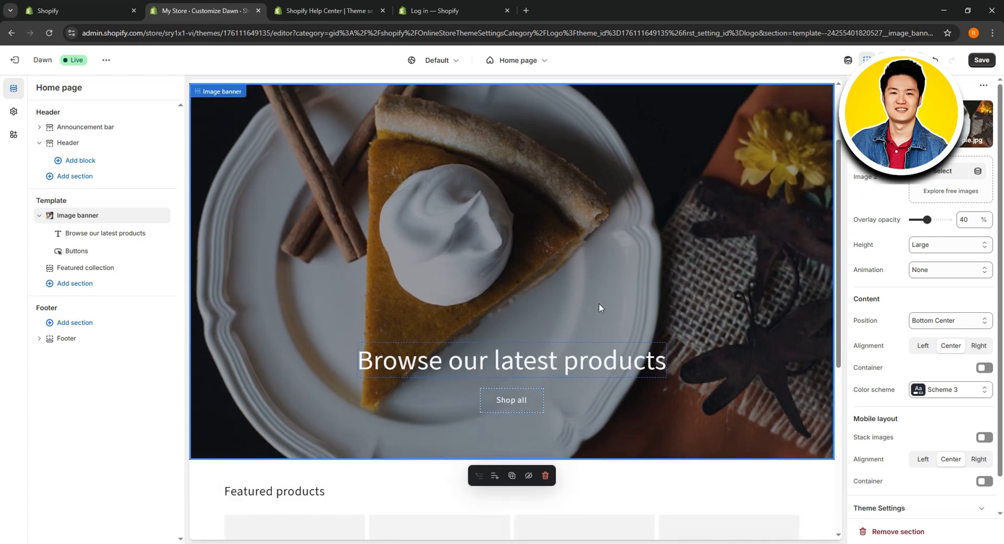
Change the image banner heading to "Welcome to my store browse our latest products" and make it bold
{"action": "scroll", "coordinate": [598, 302], "scroll_direction": "down", "scroll_amount": 2}
{"action": "left_click", "coordinate": [510, 255]}
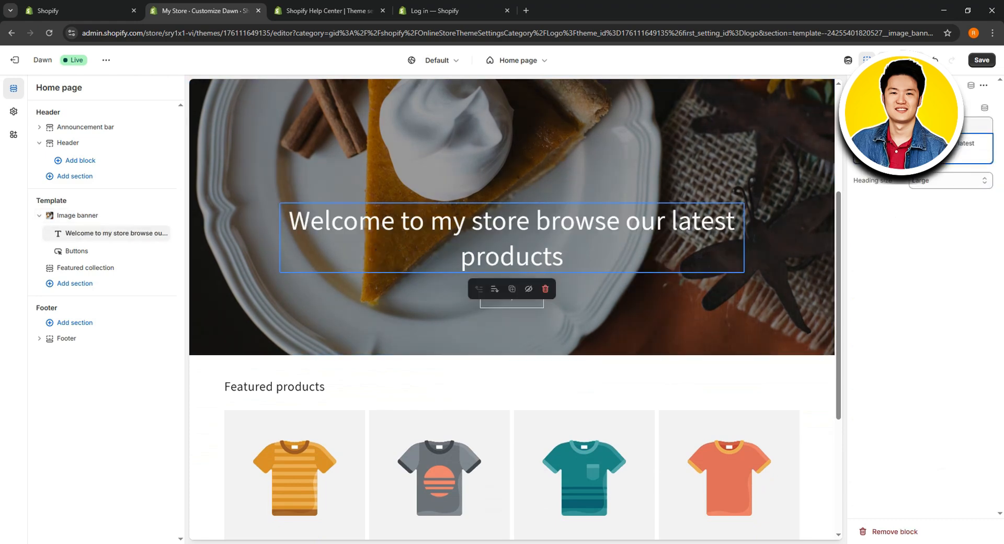
{"action": "key", "text": "ctrl+a"}
{"action": "key", "text": "ctrl+b"}
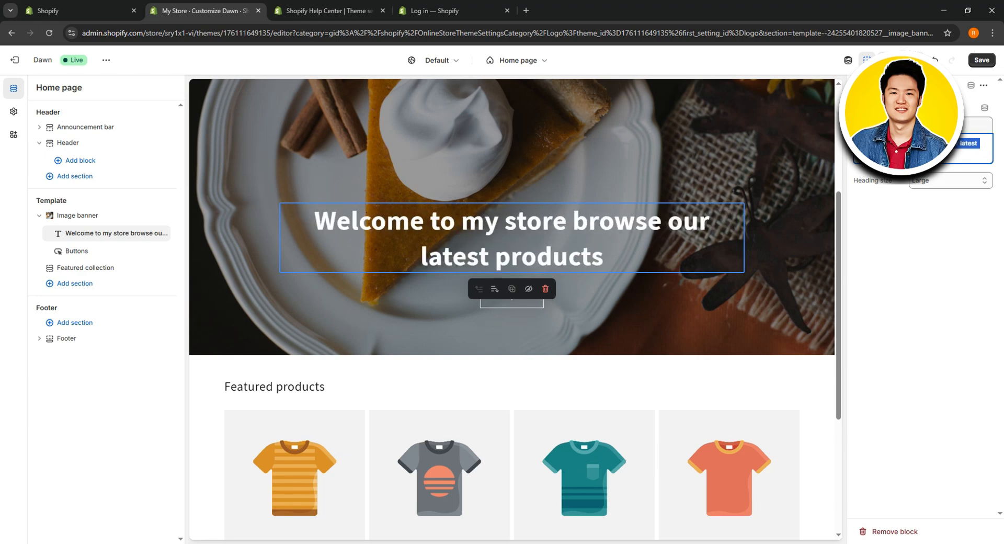
Try italic formatting and the link option on the image banner heading
{"action": "key", "text": "ctrl+i"}
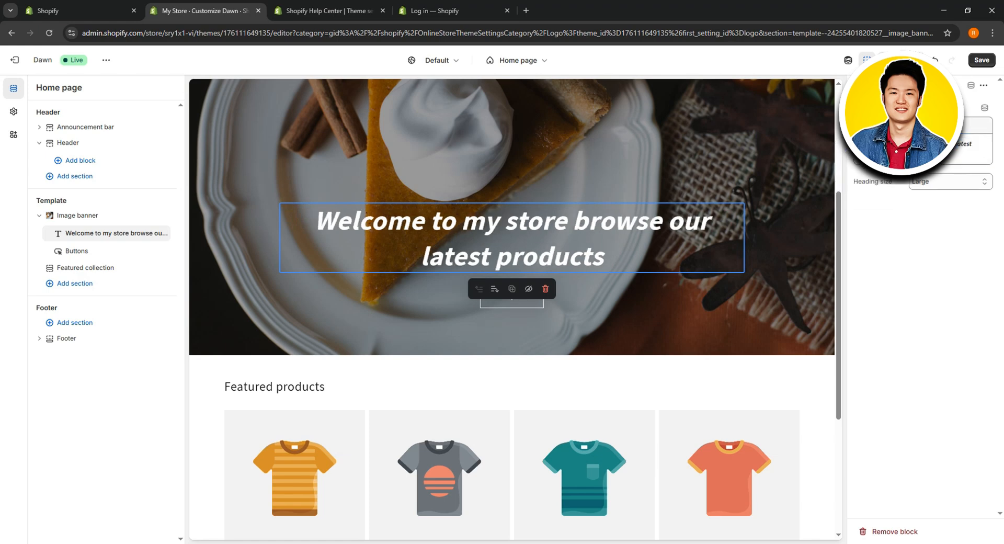
{"action": "key", "text": "ctrl+i"}
{"action": "key", "text": "ctrl+k"}
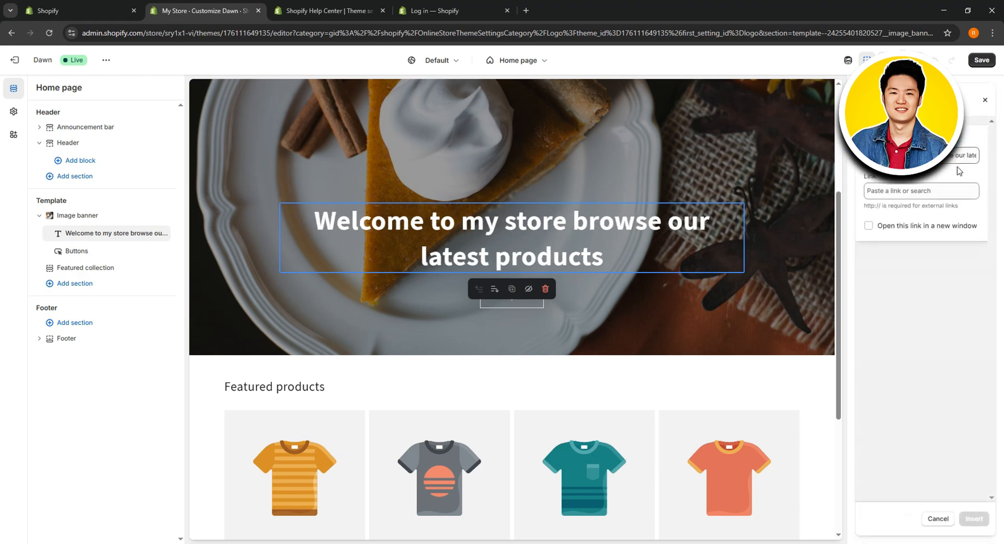
{"action": "left_click", "coordinate": [985, 100]}
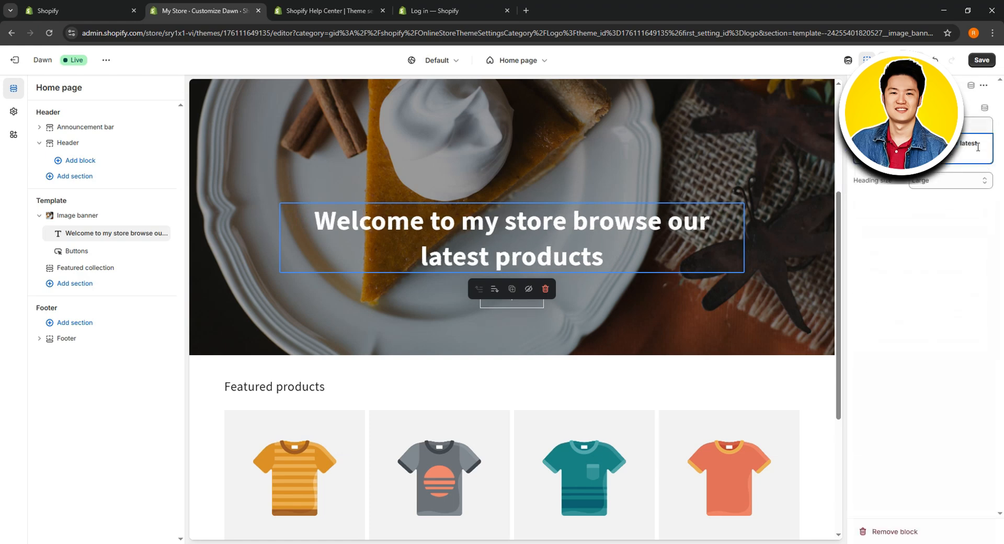
Set the image banner heading size to Medium
{"action": "left_click", "coordinate": [969, 184]}
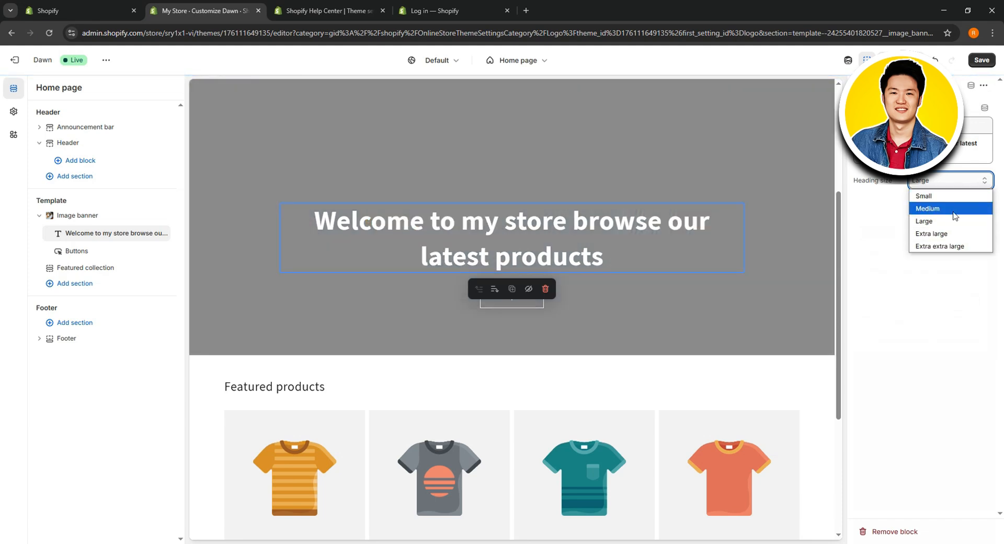
{"action": "left_click", "coordinate": [954, 226]}
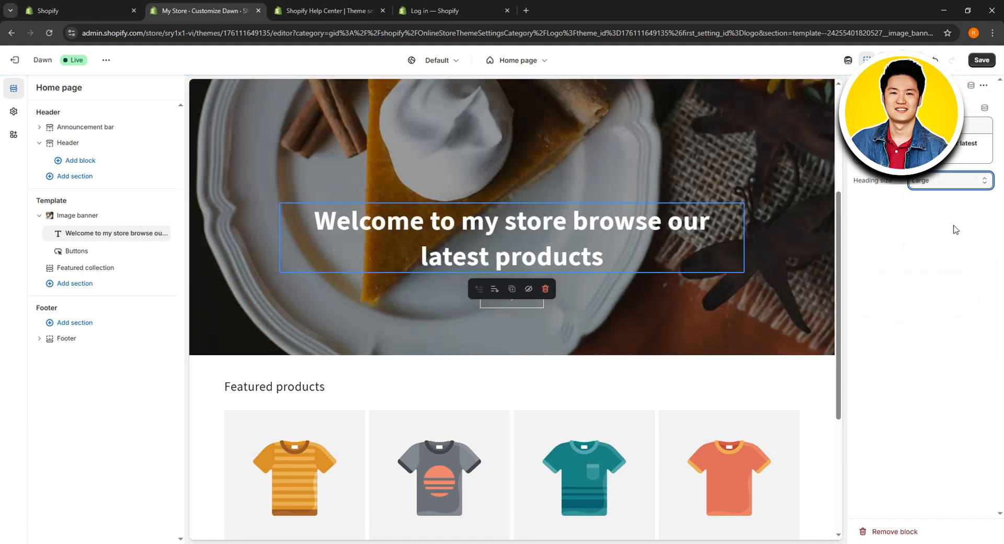
{"action": "left_click", "coordinate": [958, 181]}
{"action": "left_click", "coordinate": [949, 204]}
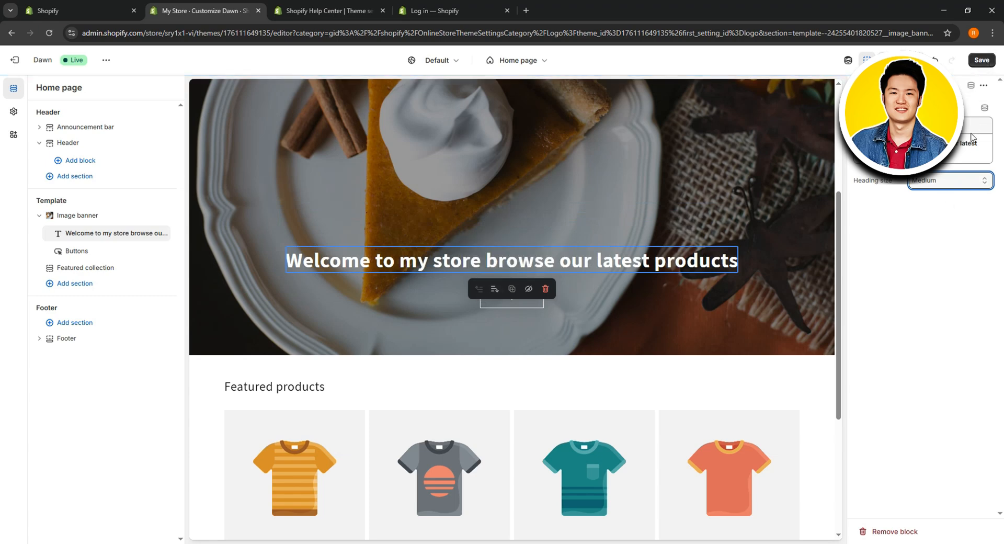
{"action": "left_click", "coordinate": [908, 248]}
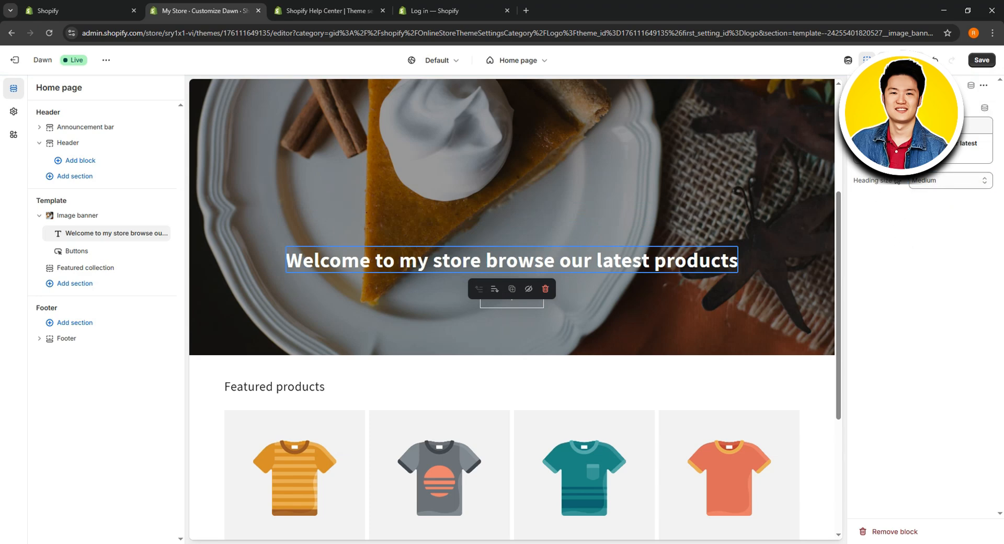
Add an Image with text section to the home page template and move it above the Featured collection section
{"action": "left_click", "coordinate": [421, 193]}
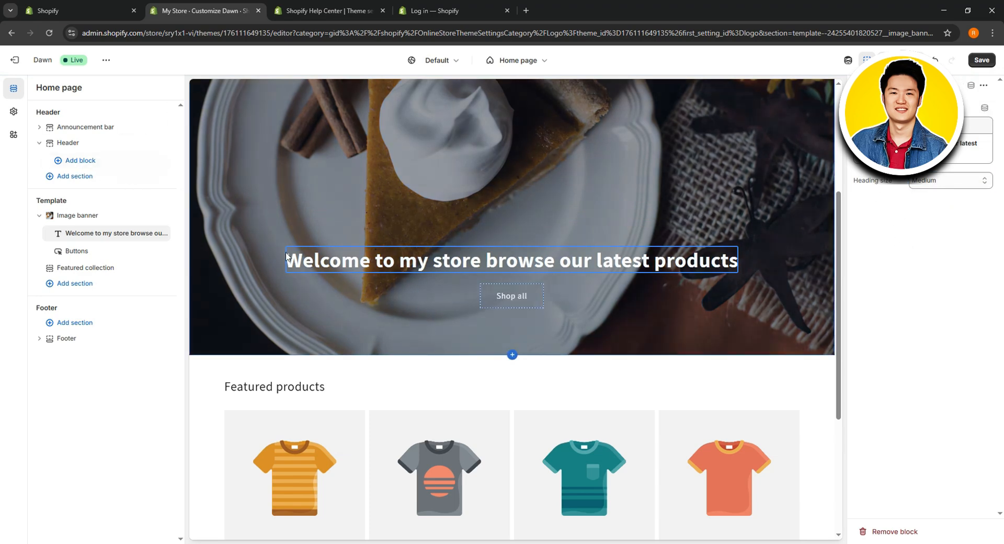
{"action": "scroll", "coordinate": [482, 199], "scroll_direction": "down", "scroll_amount": 6}
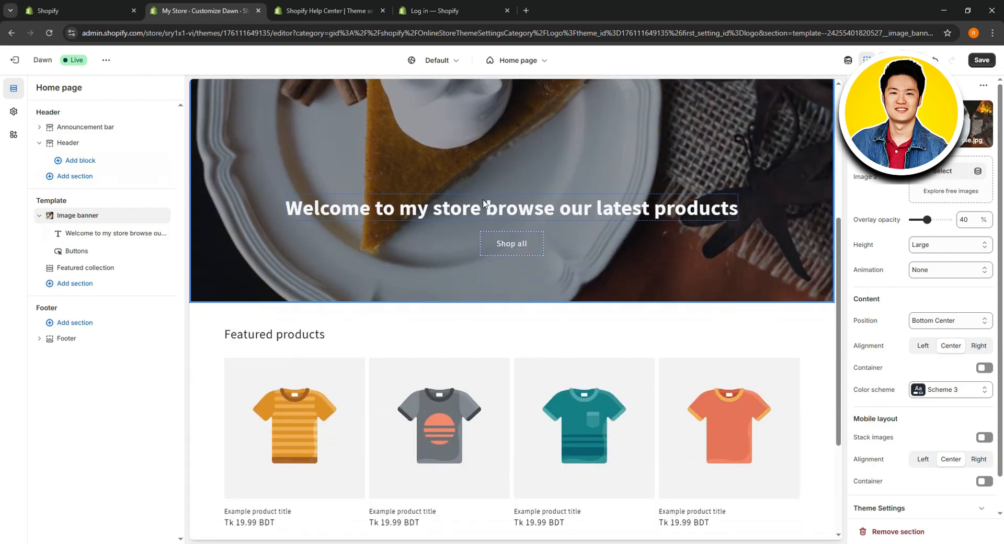
{"action": "left_click", "coordinate": [485, 255]}
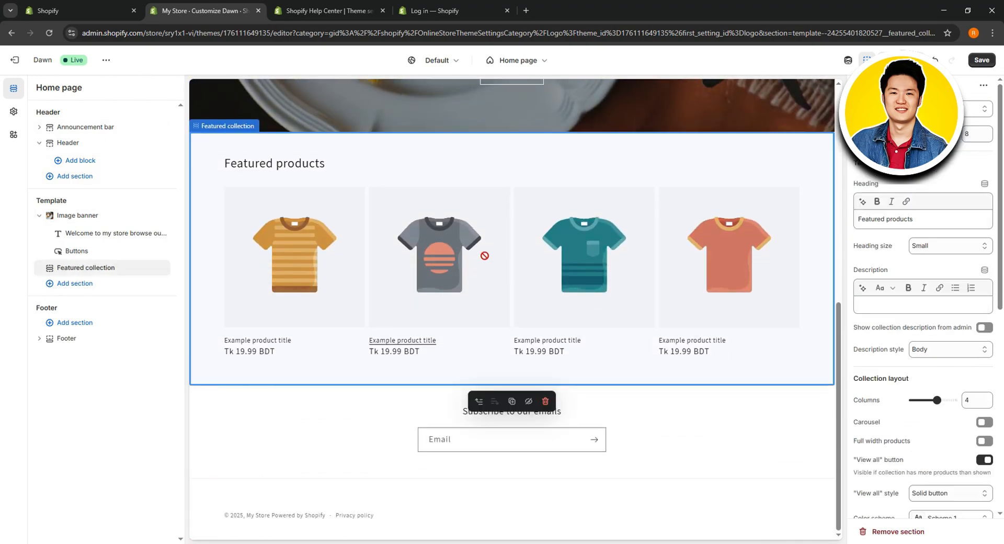
{"action": "left_click", "coordinate": [78, 287]}
{"action": "scroll", "coordinate": [222, 325], "scroll_direction": "down", "scroll_amount": 2}
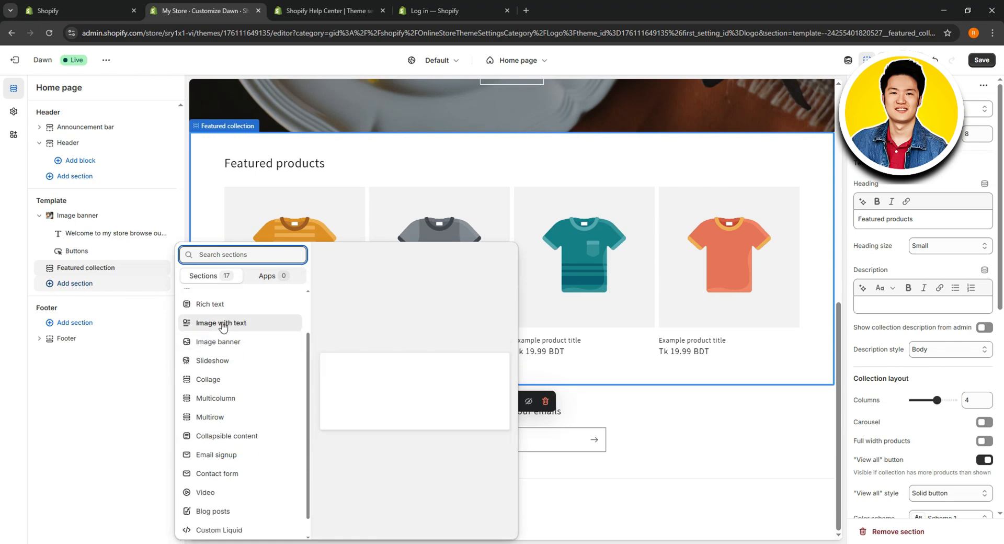
{"action": "left_click", "coordinate": [211, 325]}
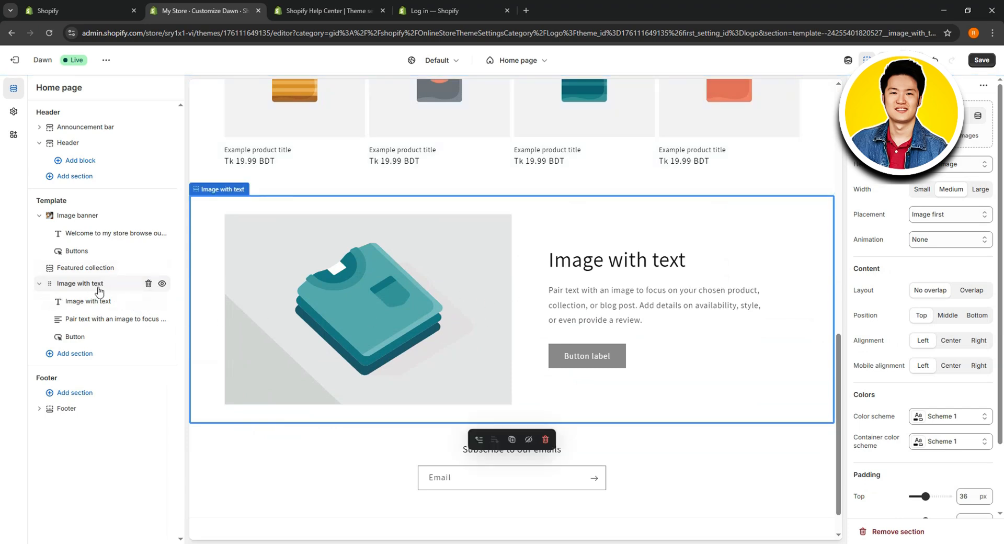
{"action": "left_click_drag", "start_coordinate": [77, 291], "coordinate": [81, 266]}
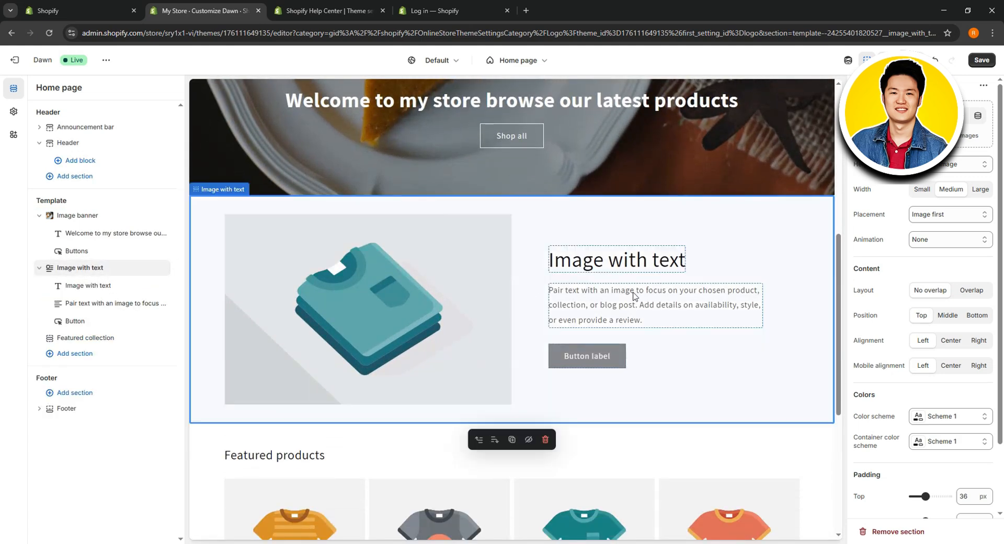
Try the picture of the man in a blue suit from the Men's Fashion category as the Image with text section's image
{"action": "scroll", "coordinate": [377, 253], "scroll_direction": "down", "scroll_amount": 1}
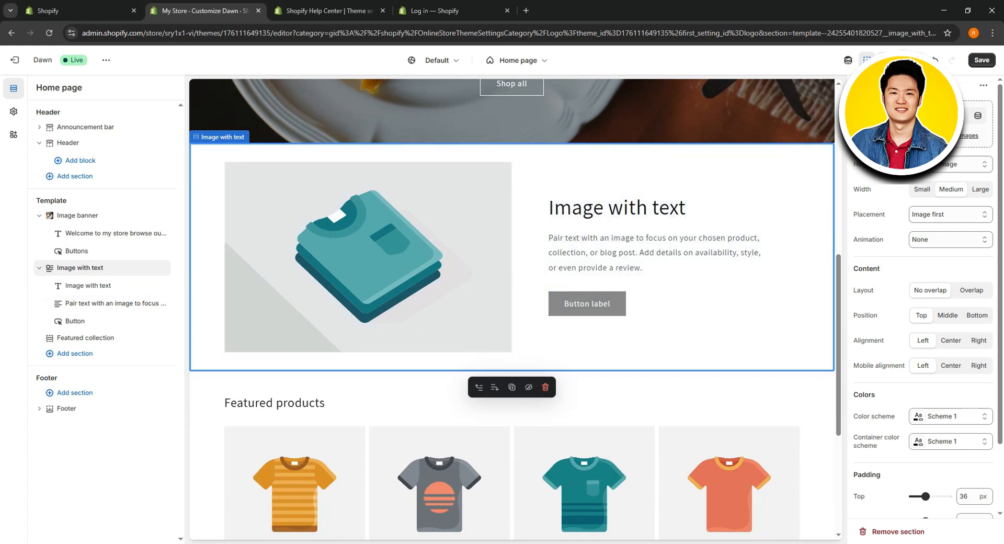
{"action": "left_click", "coordinate": [953, 136]}
{"action": "scroll", "coordinate": [952, 249], "scroll_direction": "down", "scroll_amount": 4}
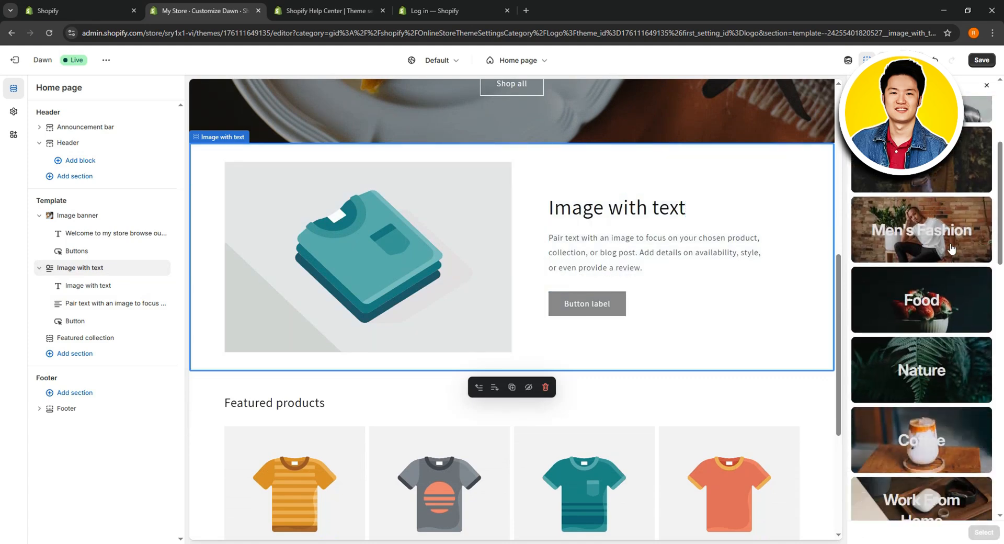
{"action": "left_click", "coordinate": [913, 232]}
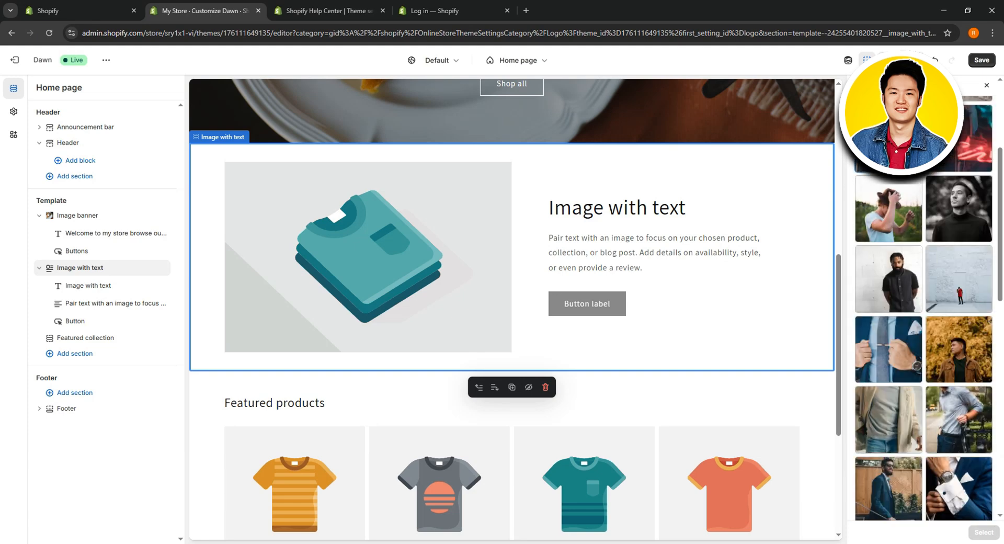
{"action": "left_click", "coordinate": [889, 488]}
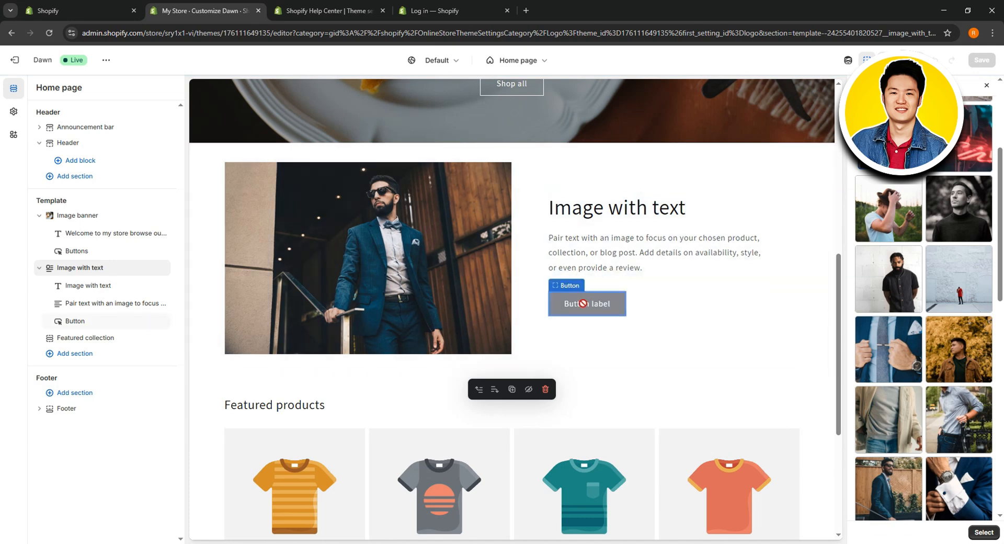
Look at the link choices for the Image with text section's button and turn on its outline style
{"action": "left_click", "coordinate": [598, 304]}
{"action": "left_click", "coordinate": [567, 288]}
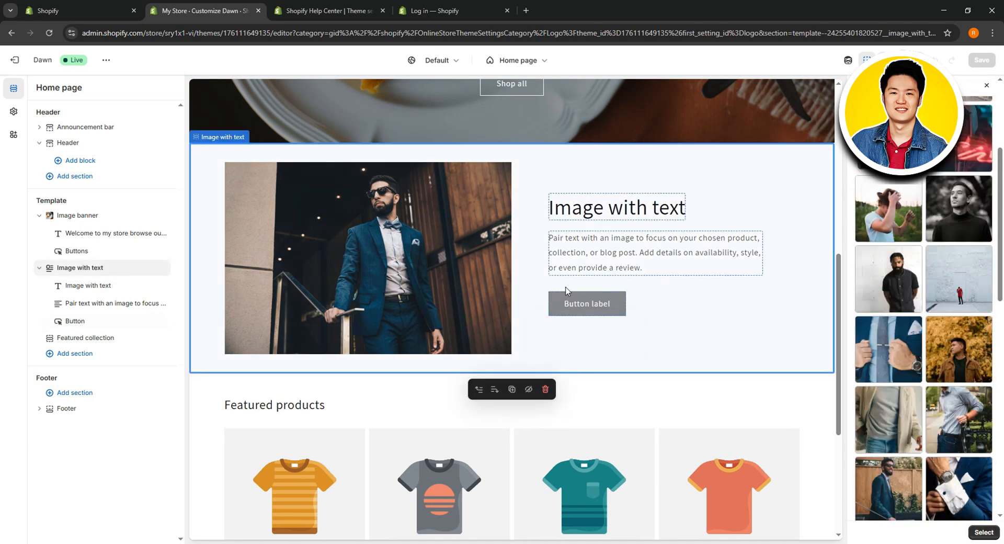
{"action": "left_click", "coordinate": [594, 304]}
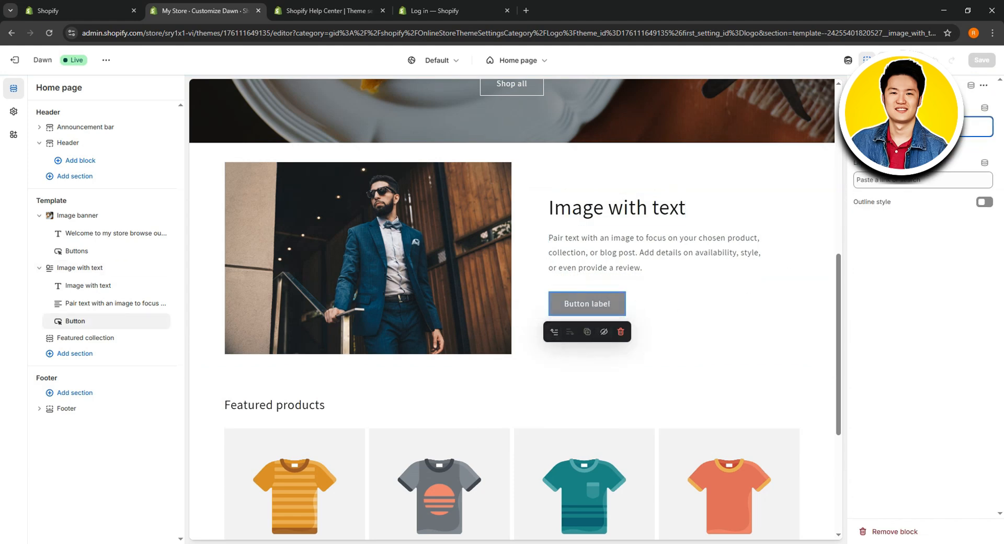
{"action": "left_click", "coordinate": [923, 179]}
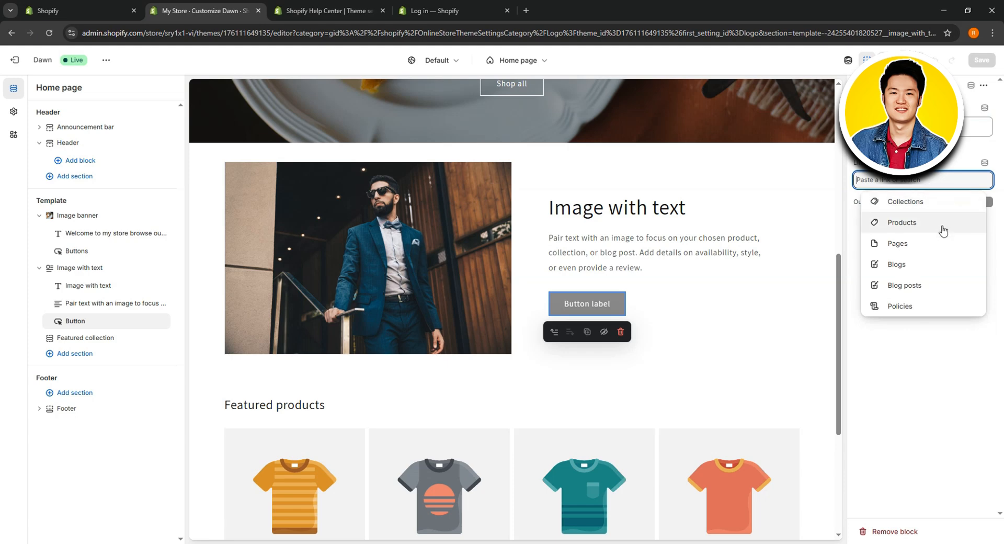
{"action": "left_click", "coordinate": [914, 225]}
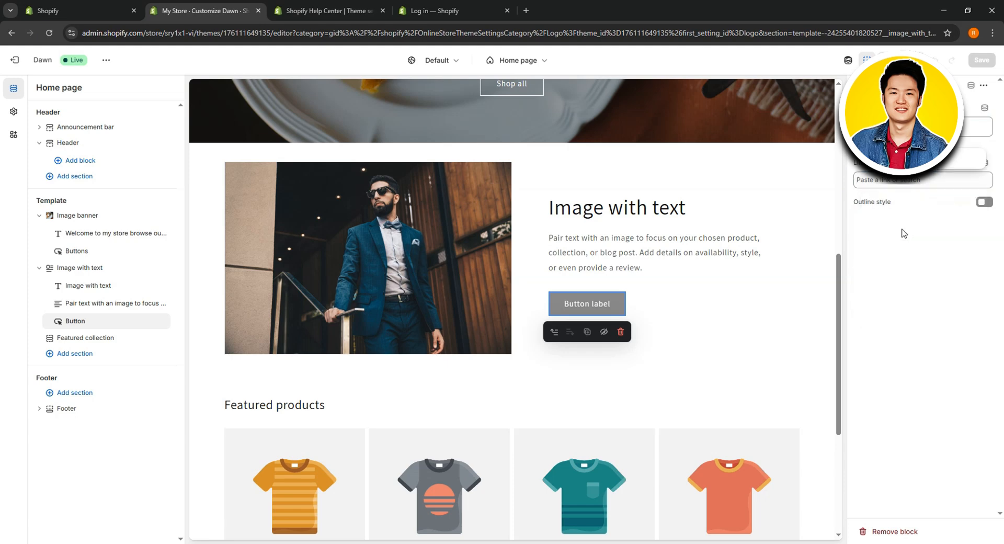
{"action": "left_click", "coordinate": [911, 222]}
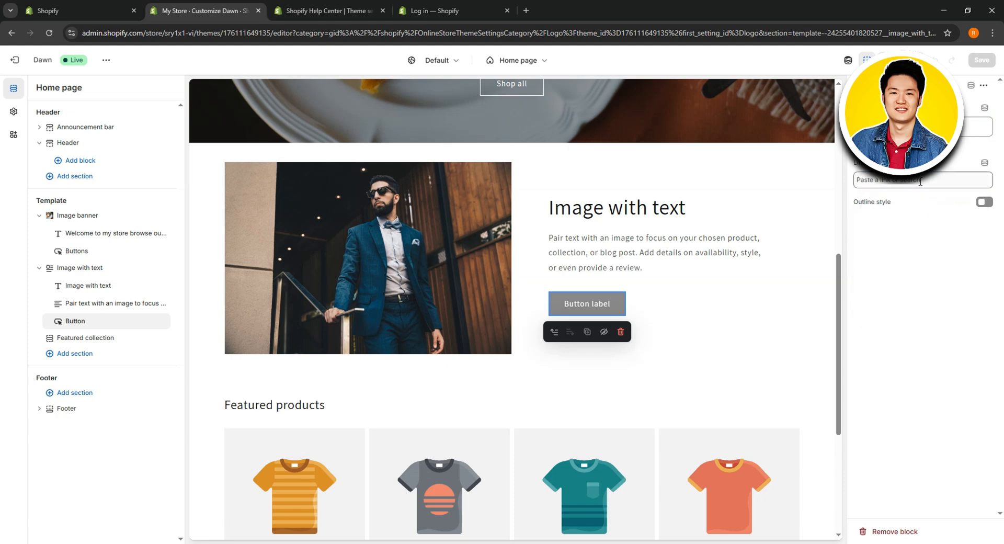
{"action": "left_click", "coordinate": [984, 202]}
{"action": "left_click", "coordinate": [667, 360]}
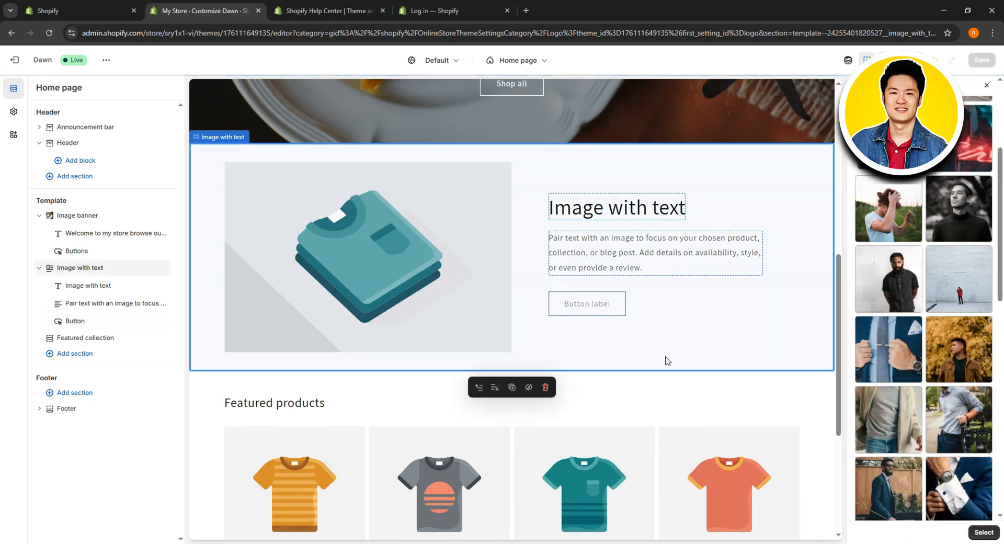
Switch the theme preview to the mobile layout and review the home page from the header to the footer
{"action": "left_click", "coordinate": [637, 395]}
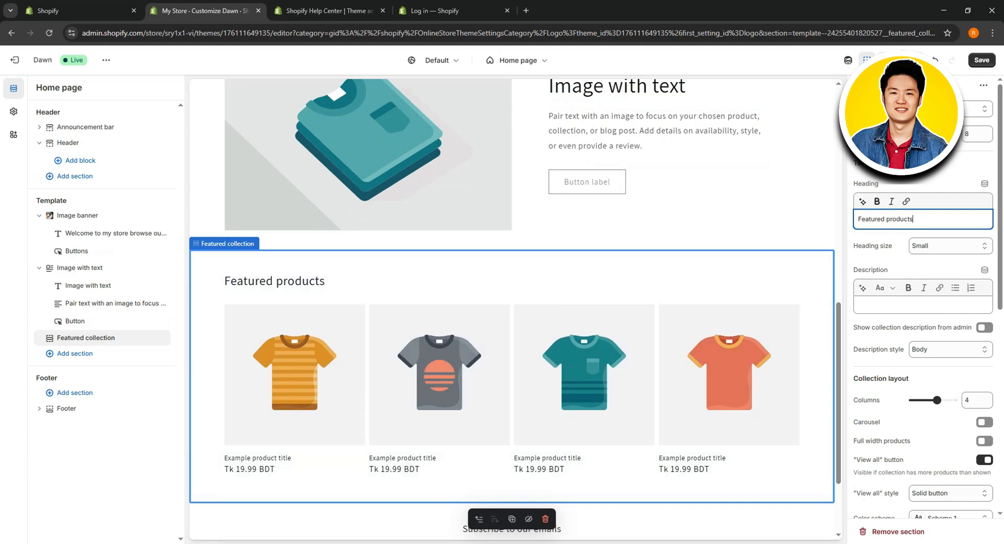
{"action": "left_click", "coordinate": [901, 60]}
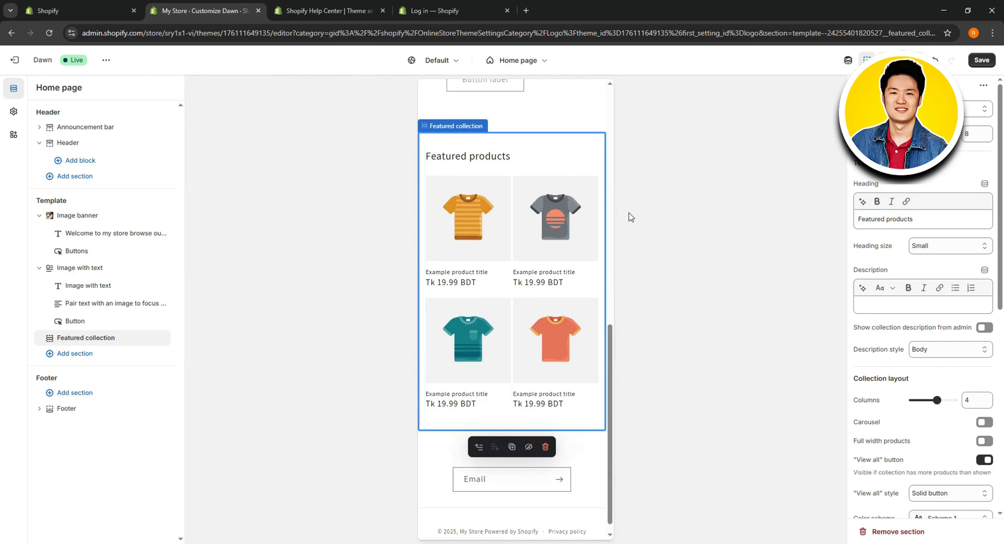
{"action": "scroll", "coordinate": [511, 262], "scroll_direction": "up", "scroll_amount": 7}
{"action": "scroll", "coordinate": [511, 261], "scroll_direction": "up", "scroll_amount": 3}
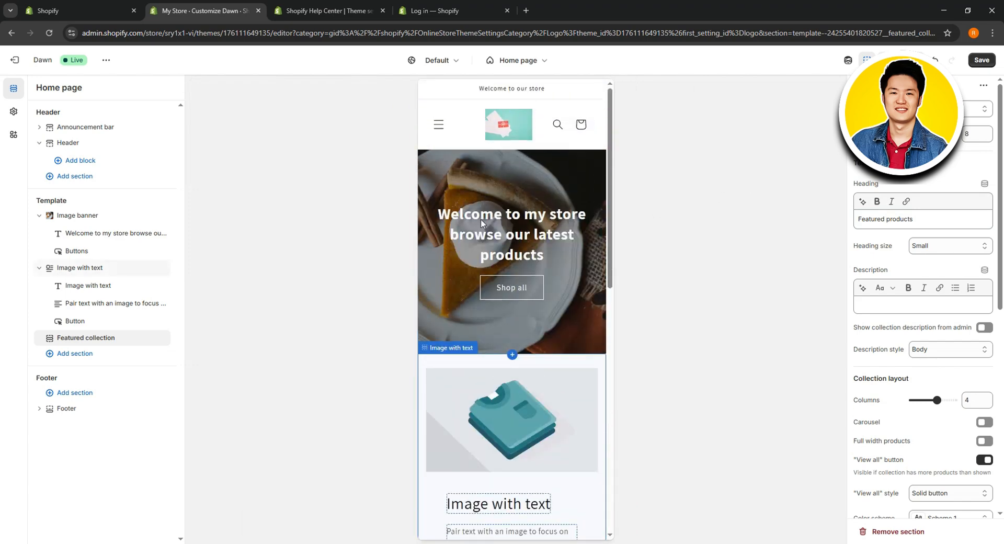
{"action": "scroll", "coordinate": [482, 224], "scroll_direction": "down", "scroll_amount": 12}
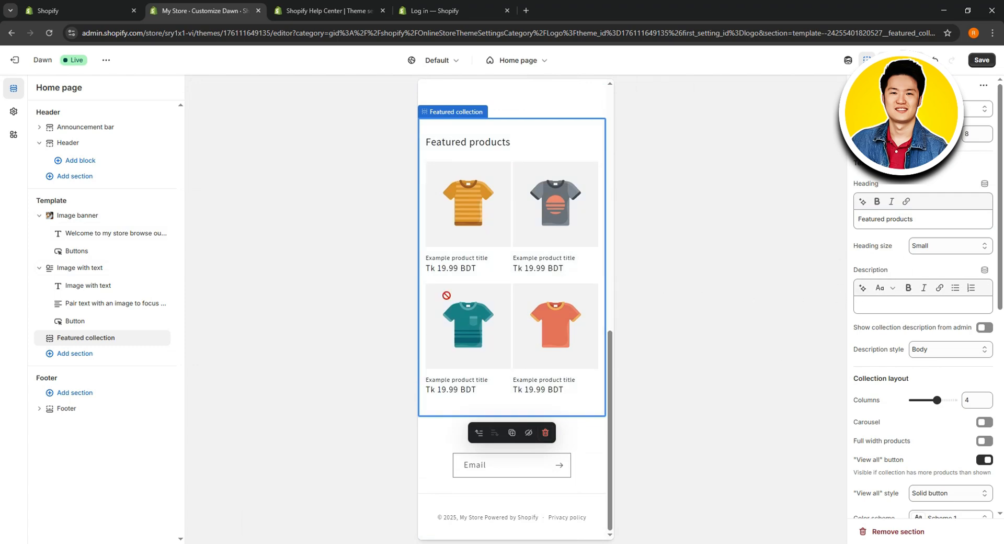
{"action": "scroll", "coordinate": [447, 295], "scroll_direction": "up", "scroll_amount": 12}
Replace the image banner's picture with the hooded man in red light from the Men's Fashion category and save the theme
{"action": "left_click", "coordinate": [525, 176]}
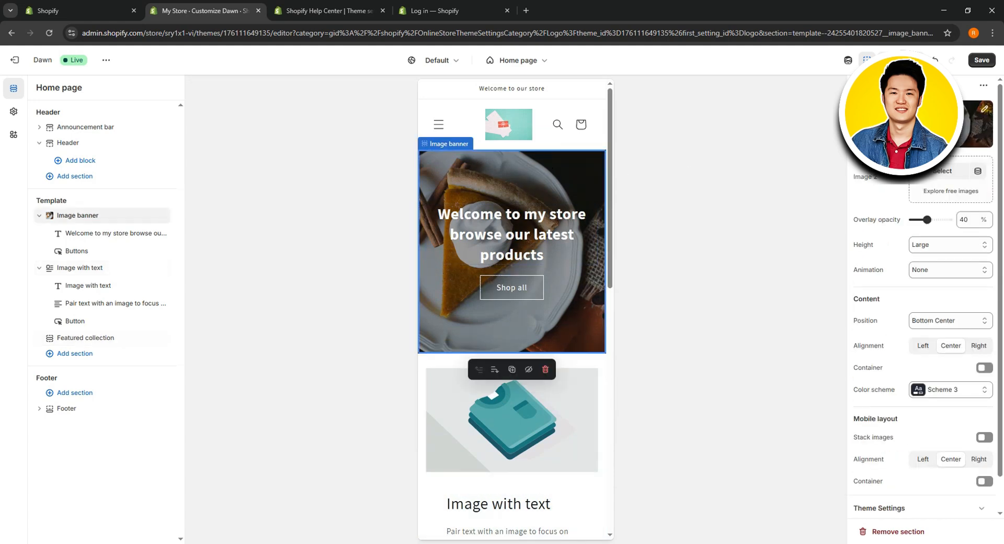
{"action": "left_click", "coordinate": [939, 171]}
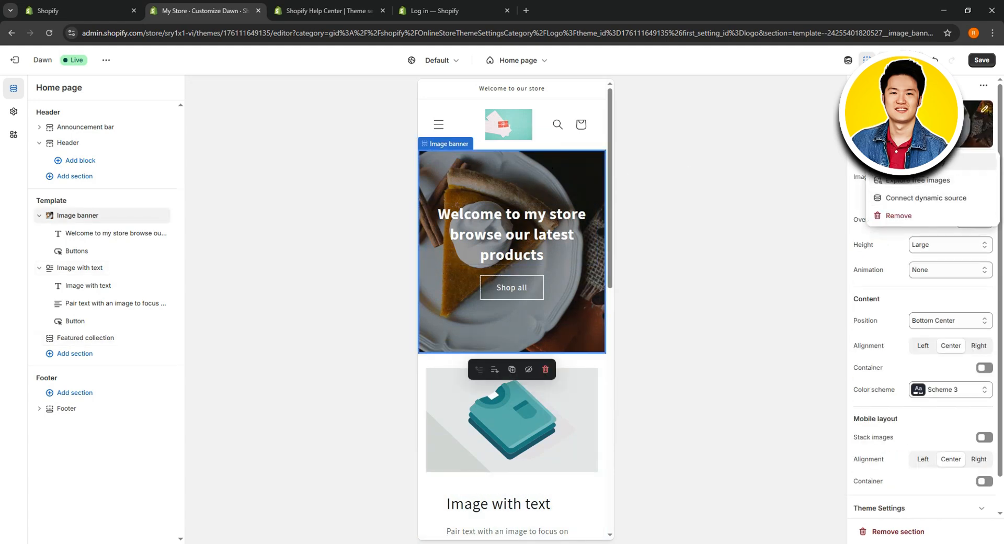
{"action": "left_click", "coordinate": [904, 181]}
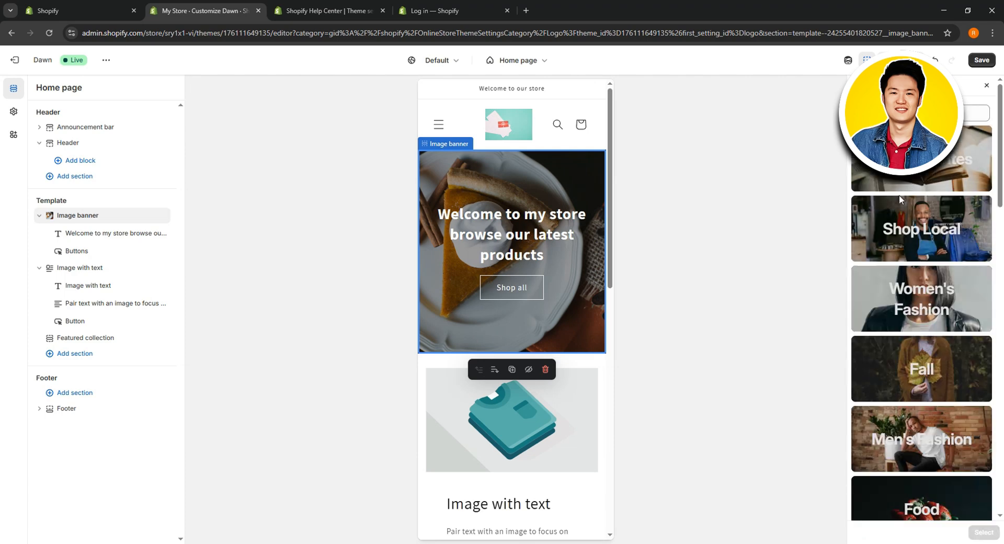
{"action": "scroll", "coordinate": [939, 194], "scroll_direction": "down", "scroll_amount": 2}
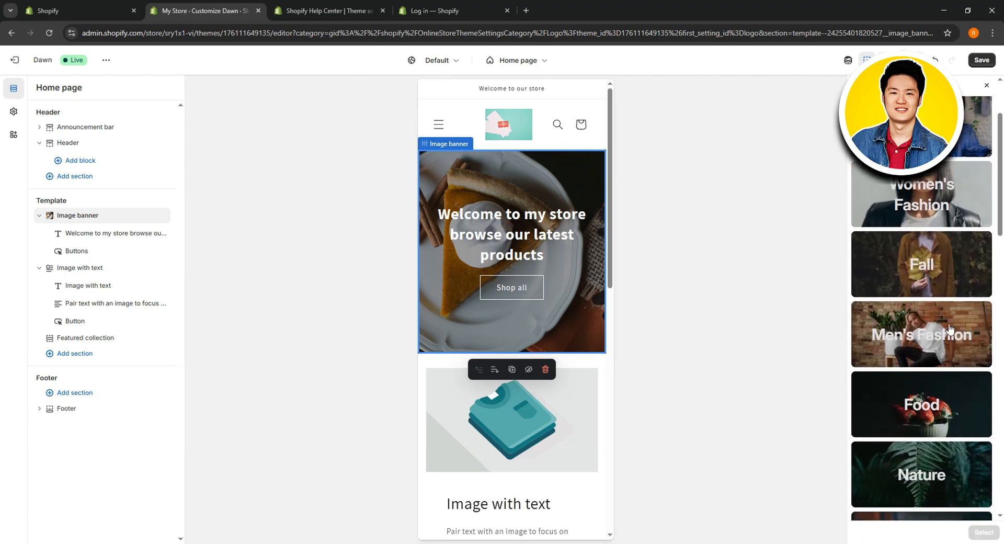
{"action": "left_click", "coordinate": [928, 342]}
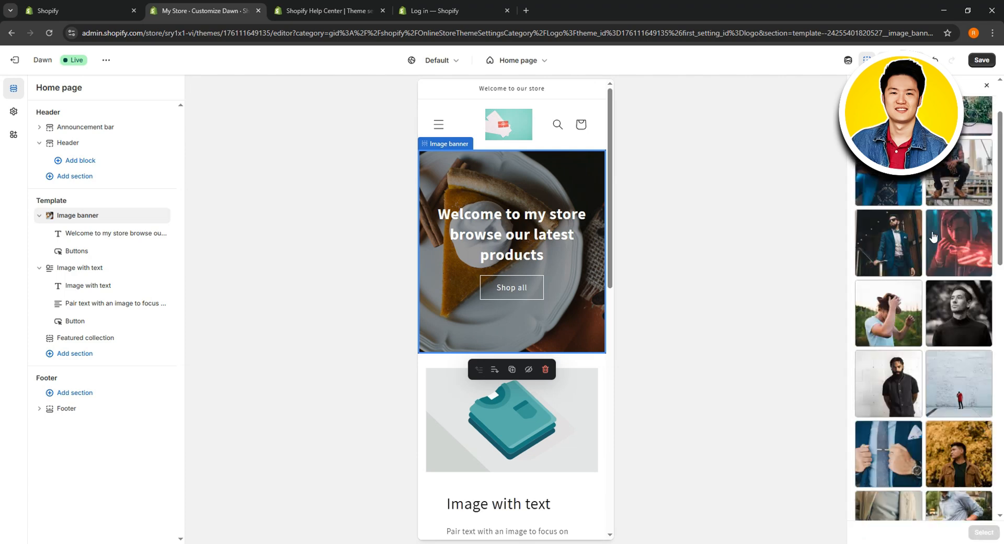
{"action": "left_click", "coordinate": [974, 259]}
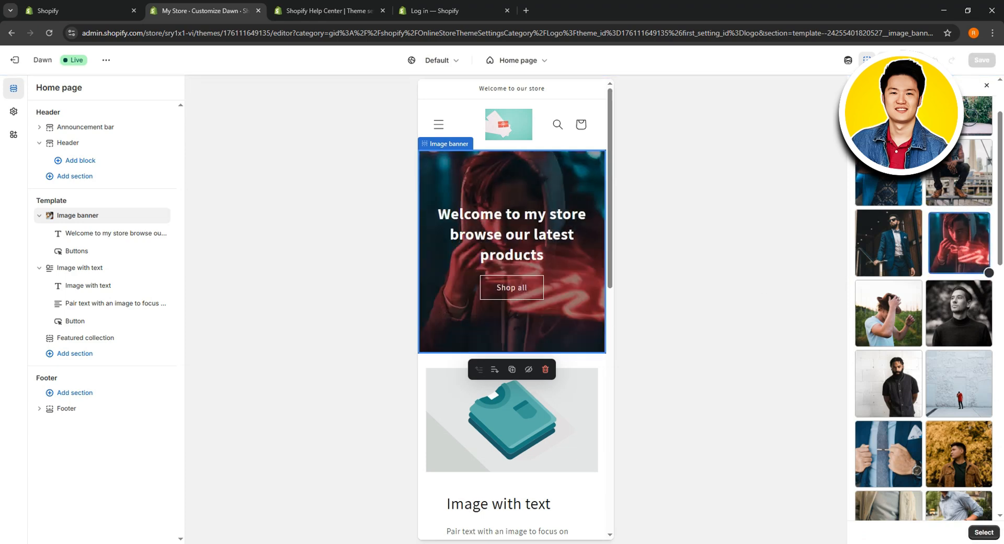
{"action": "left_click", "coordinate": [986, 532]}
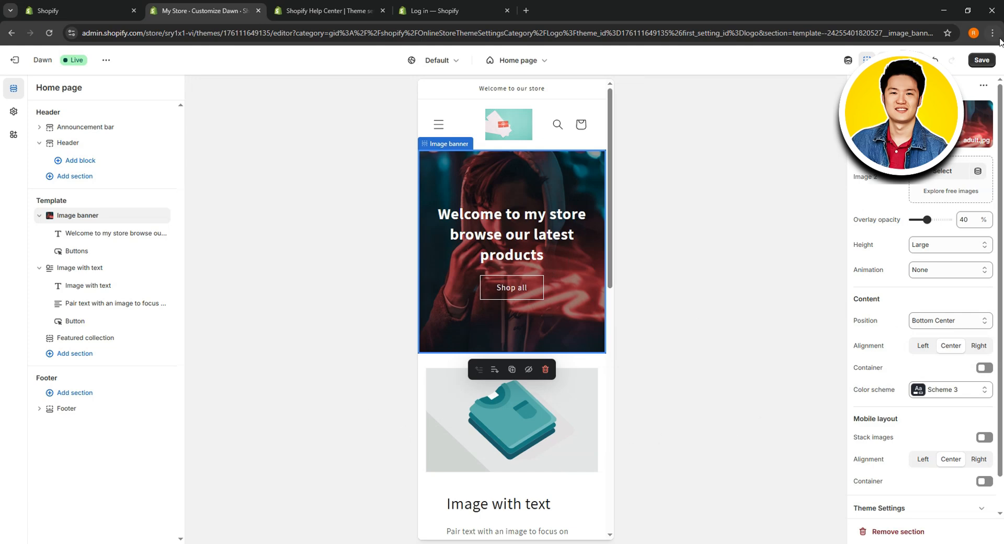
{"action": "left_click", "coordinate": [981, 60]}
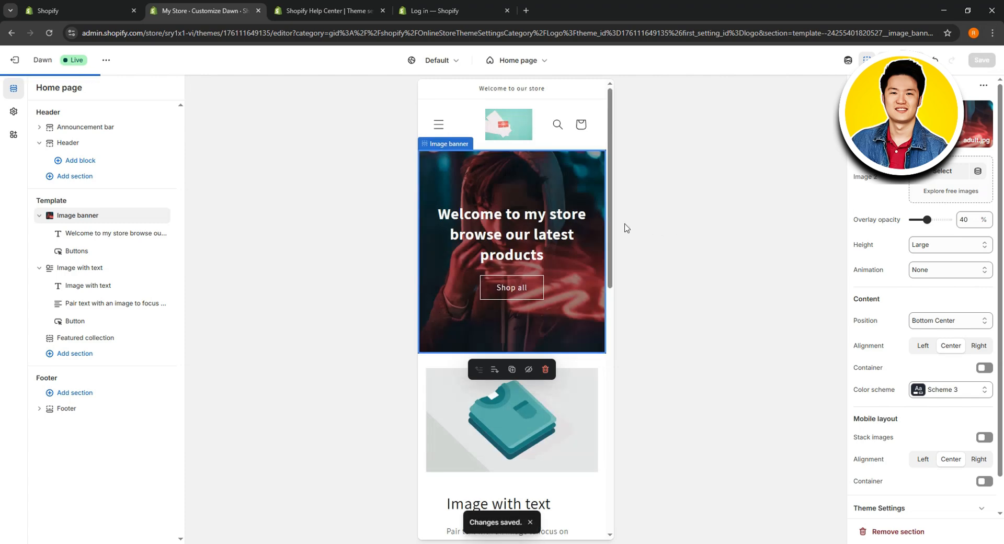
Leave the theme editor and start a new product titled "Jacket" in the store's product list
{"action": "left_click", "coordinate": [15, 59]}
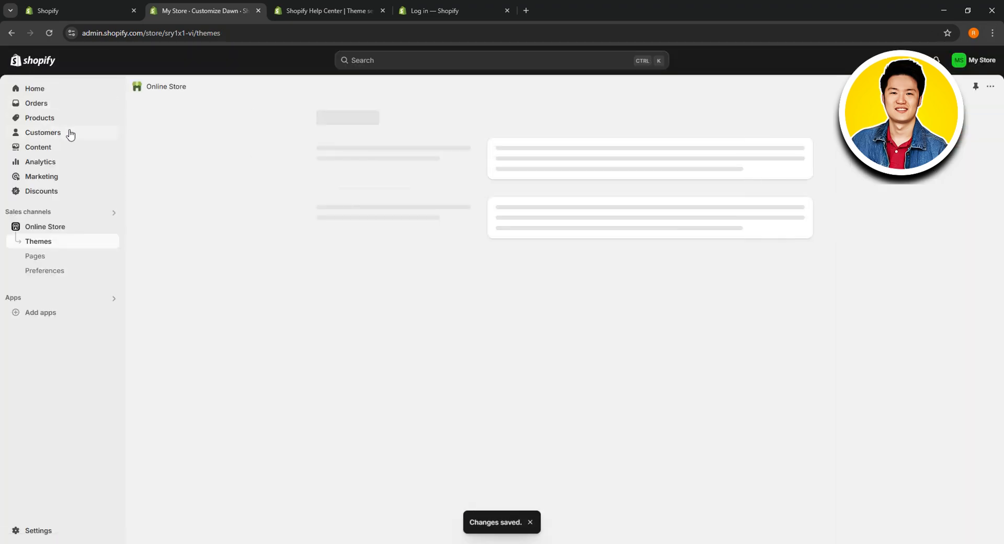
{"action": "left_click", "coordinate": [46, 117]}
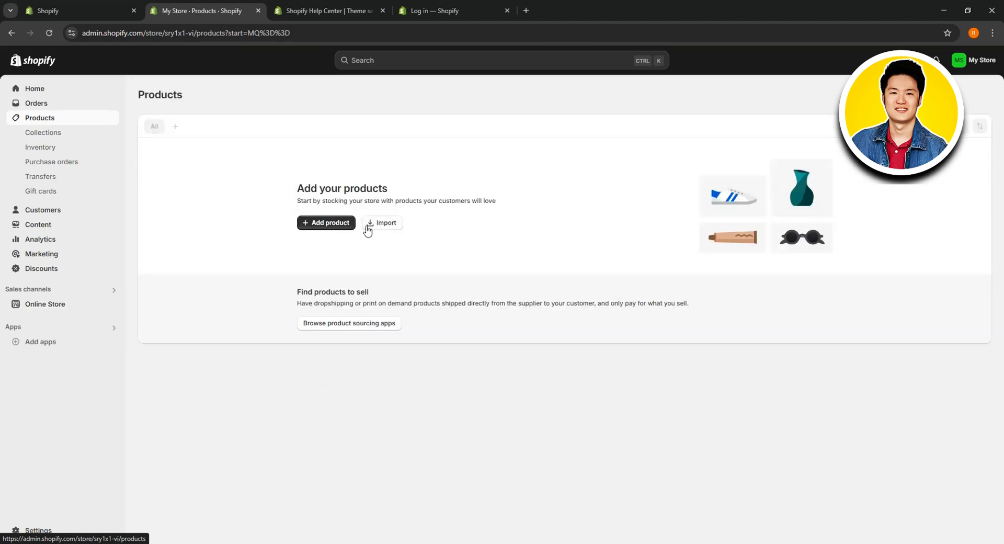
{"action": "left_click", "coordinate": [321, 225]}
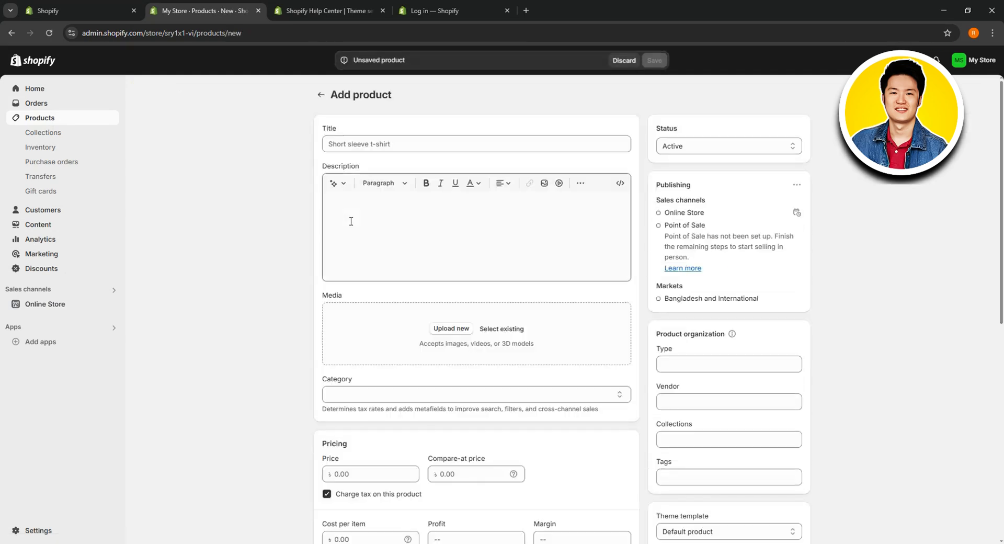
{"action": "left_click", "coordinate": [350, 144]}
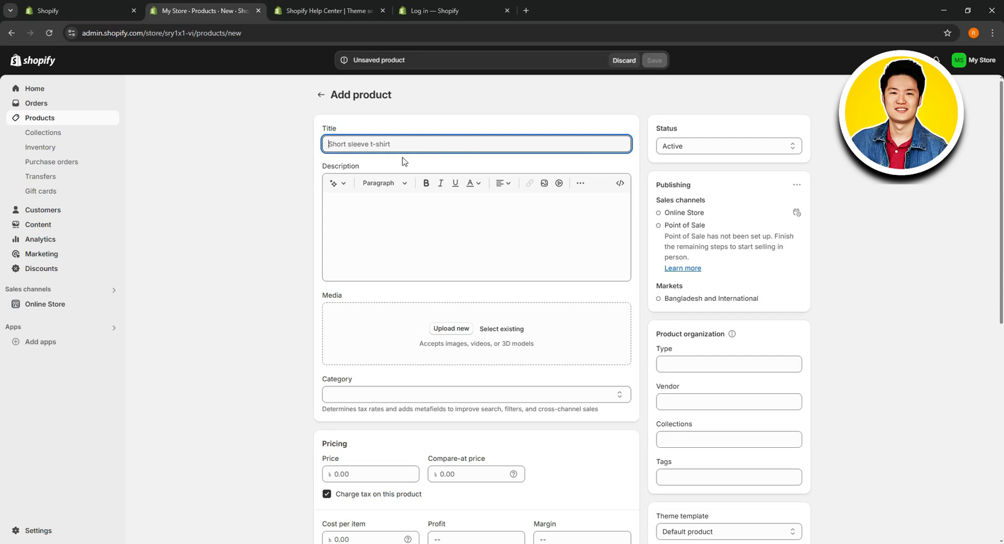
{"action": "type", "text": "Boo"}
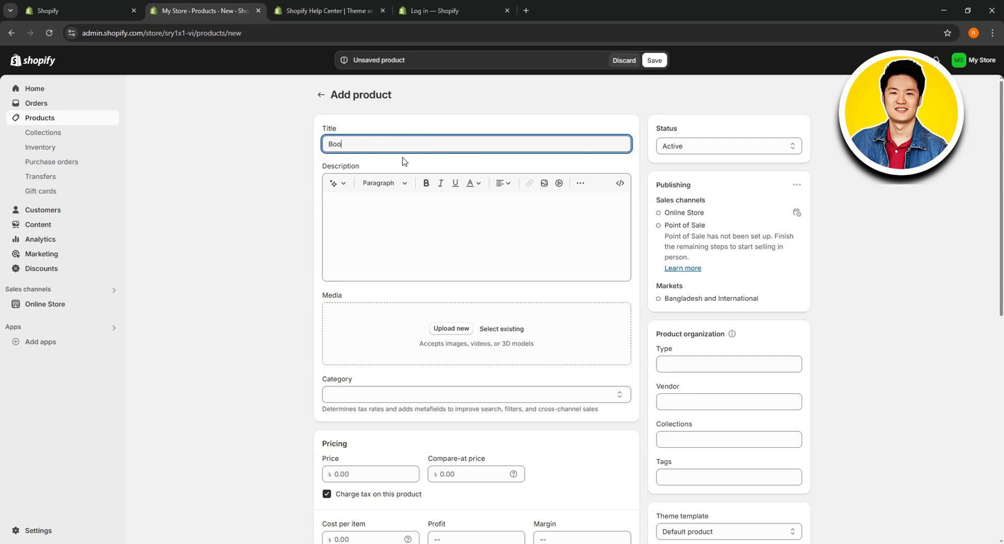
{"action": "key", "text": "BackSpace"}
{"action": "key", "text": "BackSpace"}
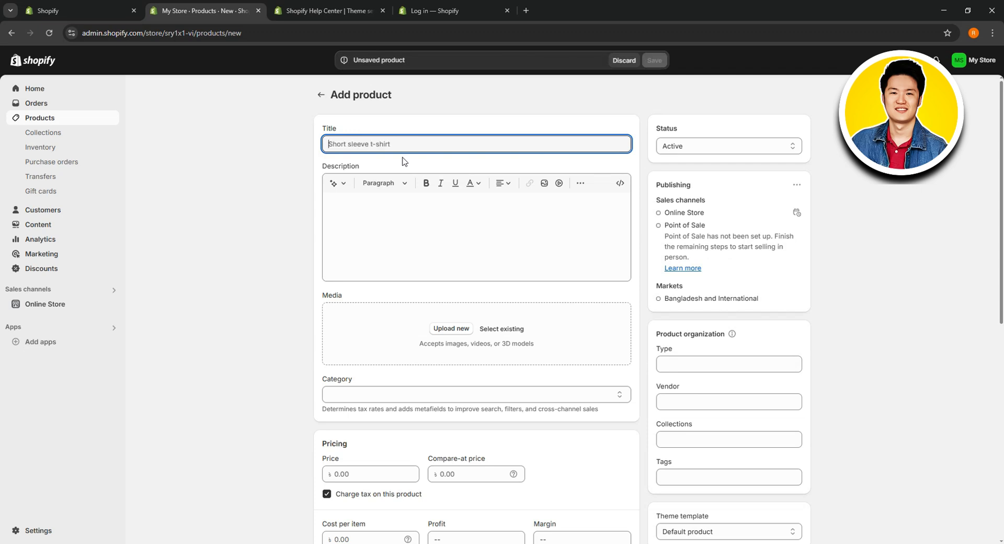
{"action": "type", "text": "Jacket"}
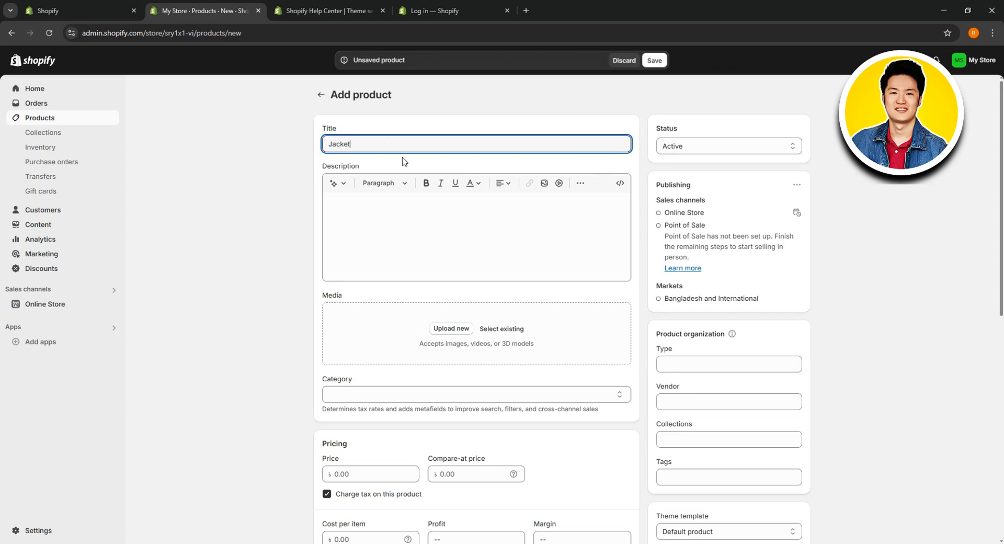
Generate the product description from the keywords "classic jacket" in the Expert tone and keep the suggested text
{"action": "left_click", "coordinate": [463, 235]}
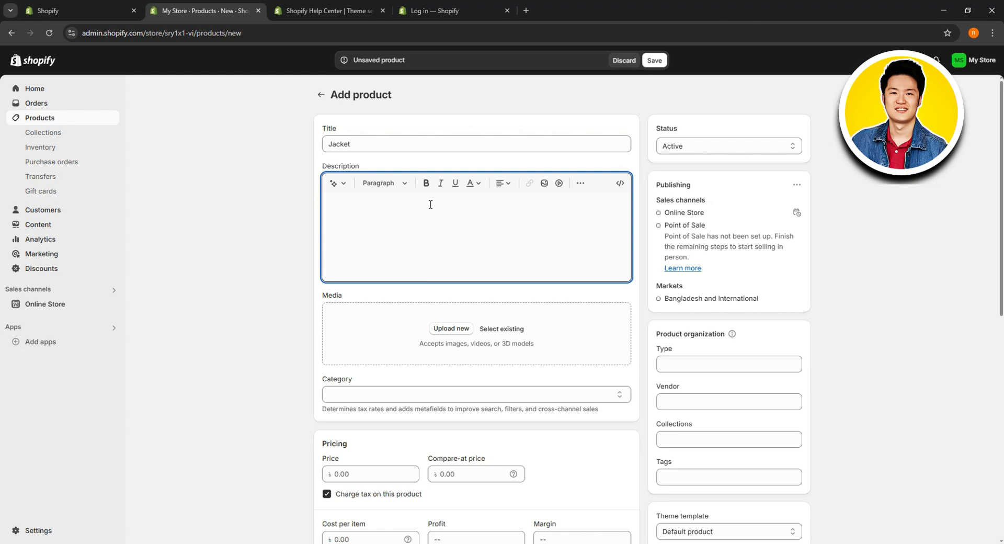
{"action": "left_click", "coordinate": [338, 183]}
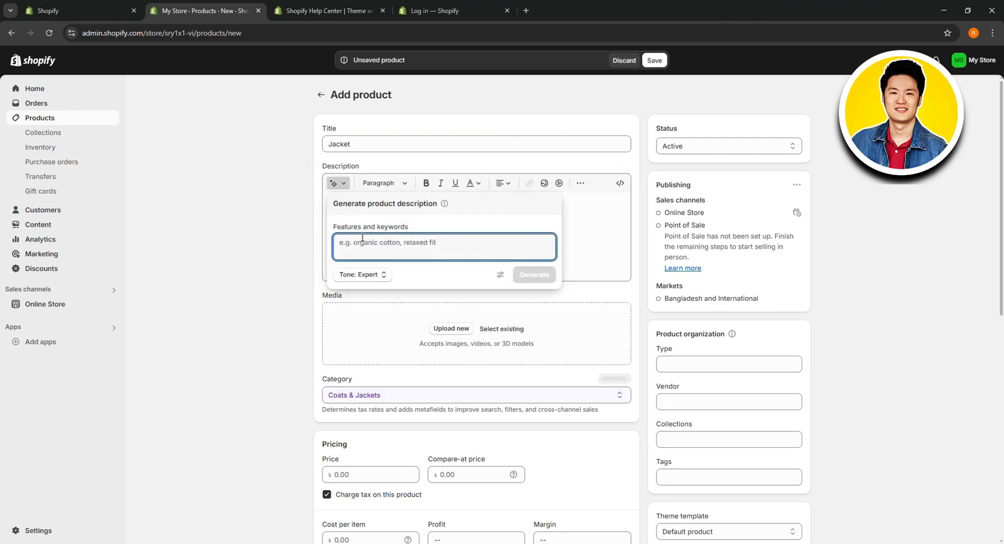
{"action": "type", "text": "classic jacket"}
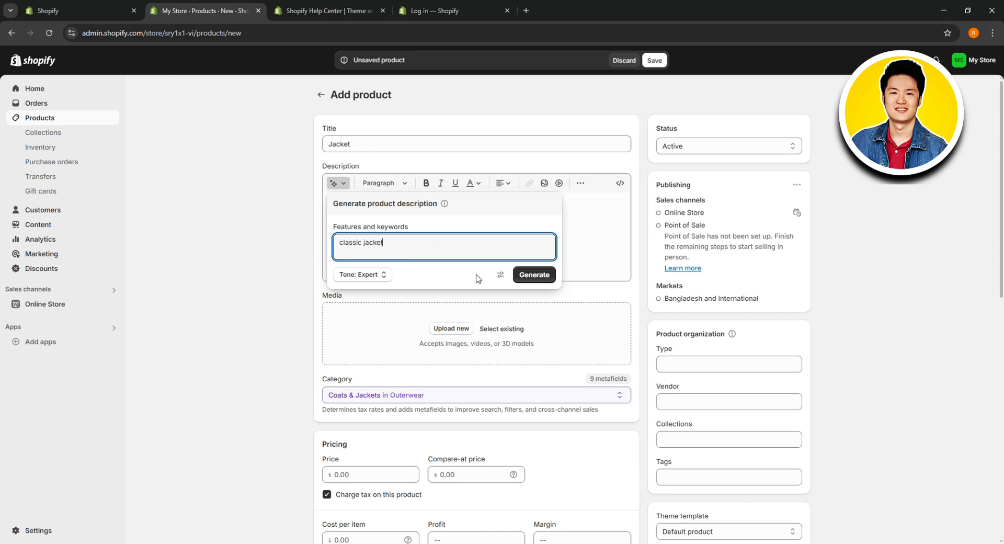
{"action": "left_click", "coordinate": [536, 276]}
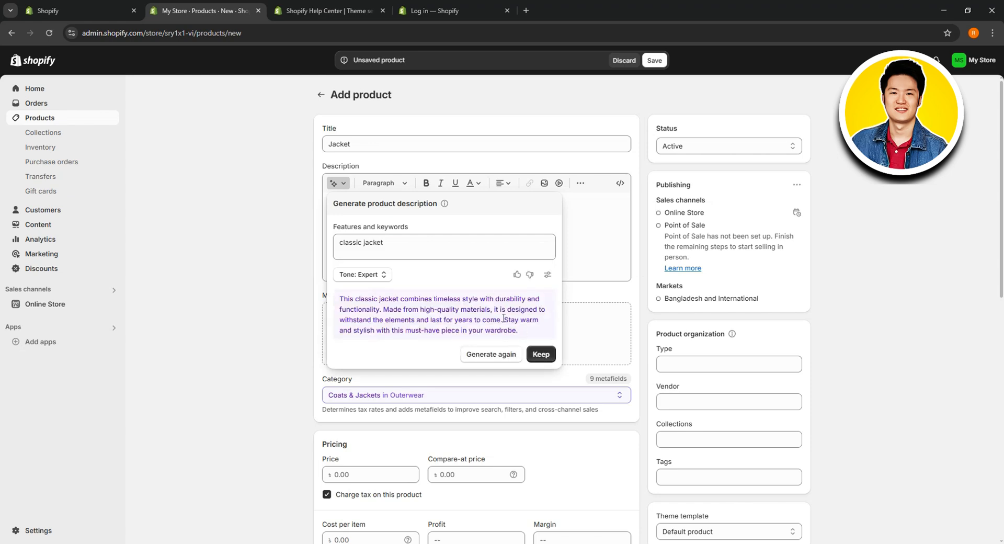
{"action": "left_click", "coordinate": [541, 354]}
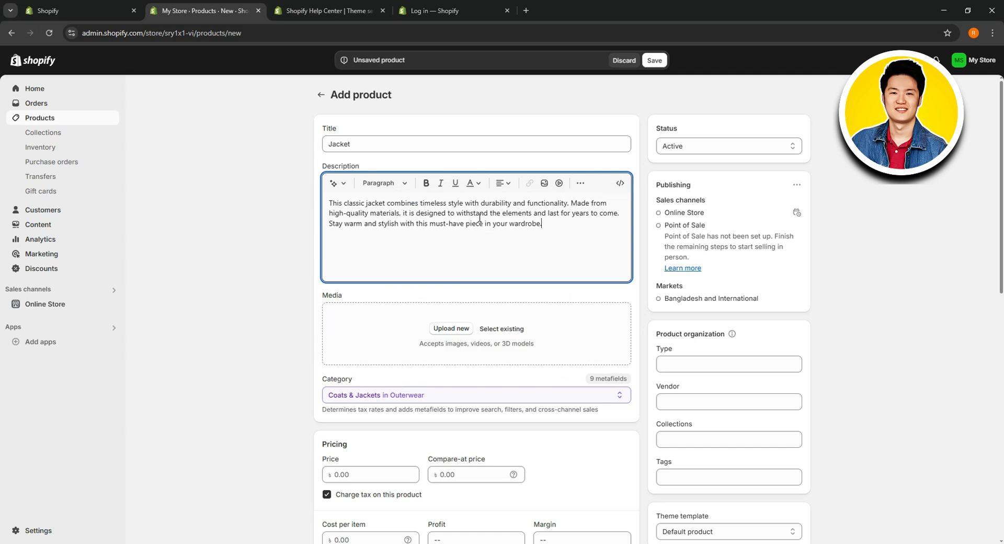
Upload the black T-shirt picture "th" from the Collection folder as the product's media
{"action": "scroll", "coordinate": [480, 217], "scroll_direction": "down", "scroll_amount": 2}
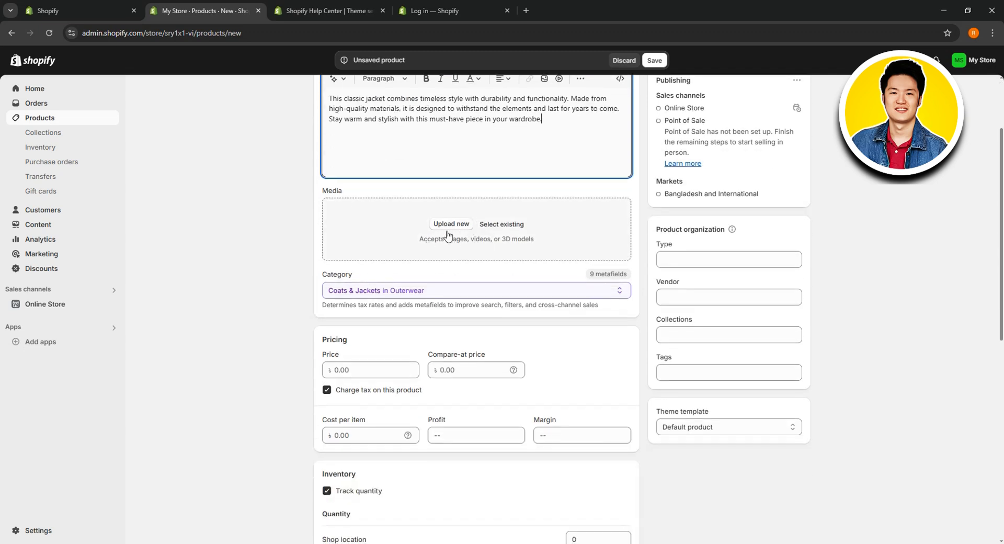
{"action": "left_click", "coordinate": [449, 227]}
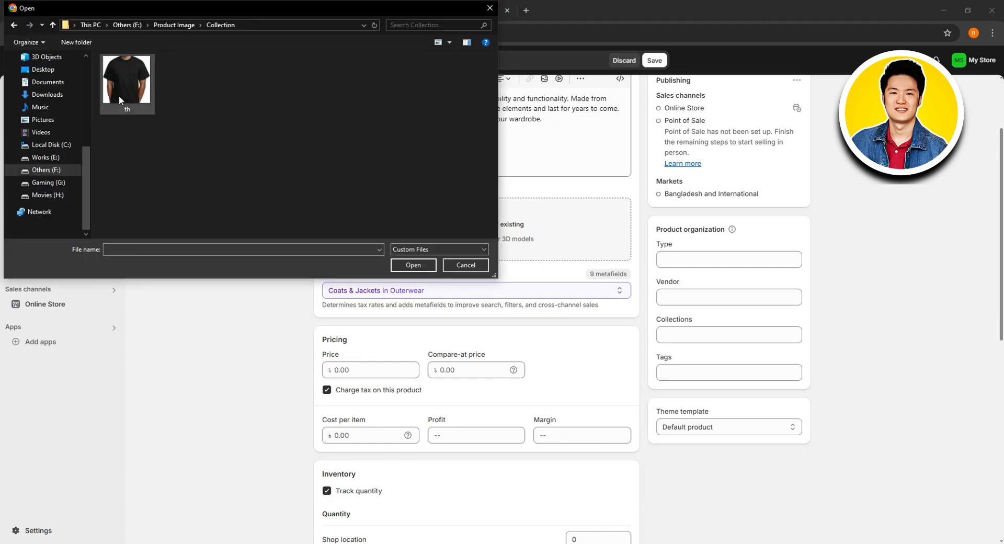
{"action": "left_click", "coordinate": [125, 91]}
{"action": "left_click", "coordinate": [424, 264]}
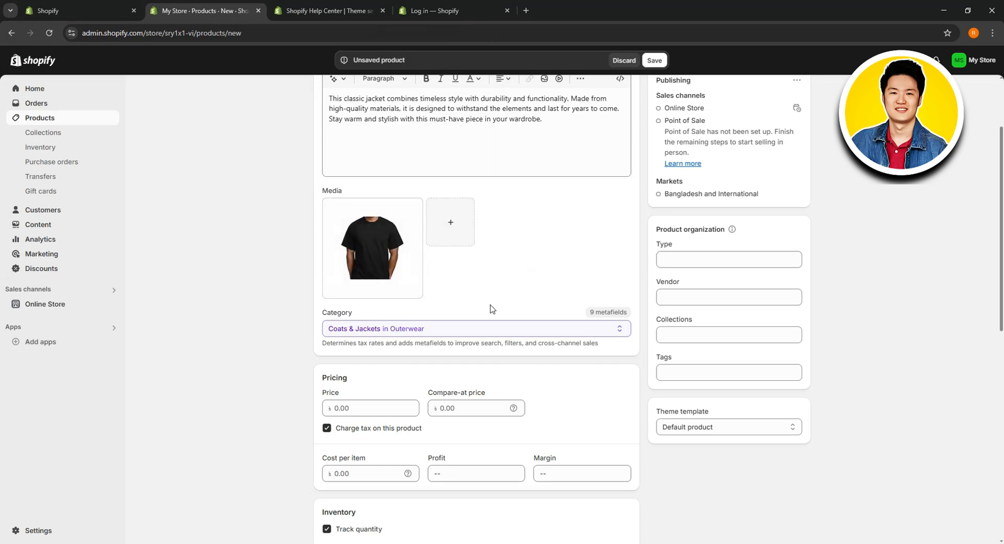
Set the product's price to 20.00
{"action": "scroll", "coordinate": [381, 331], "scroll_direction": "down", "scroll_amount": 2}
{"action": "left_click", "coordinate": [375, 308]}
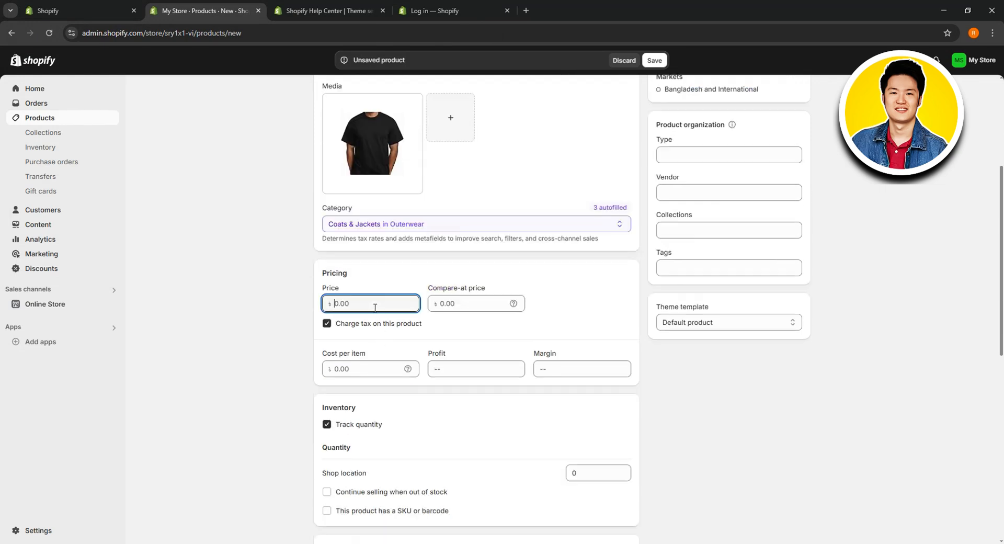
{"action": "left_click", "coordinate": [388, 291]}
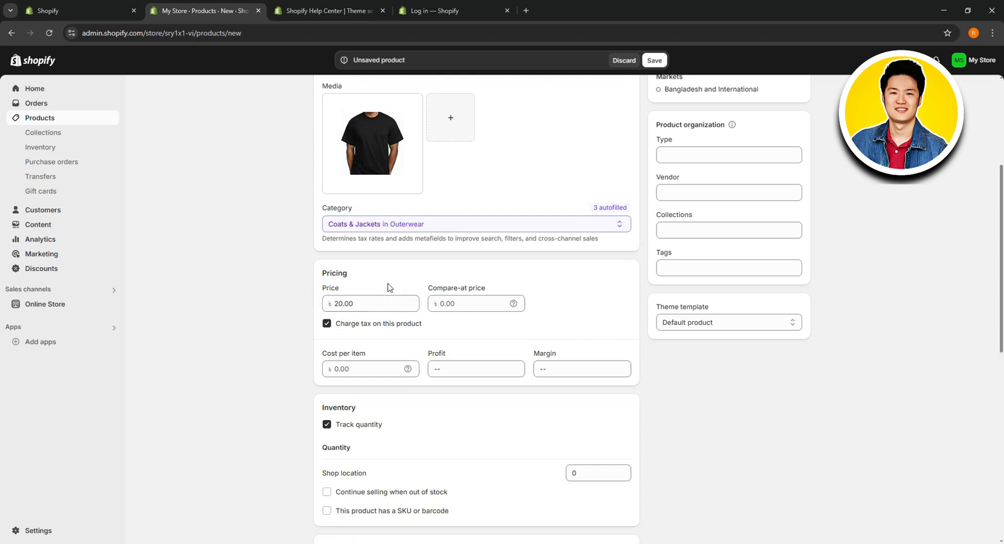
{"action": "scroll", "coordinate": [374, 316], "scroll_direction": "down", "scroll_amount": 2}
{"action": "left_click", "coordinate": [375, 266]}
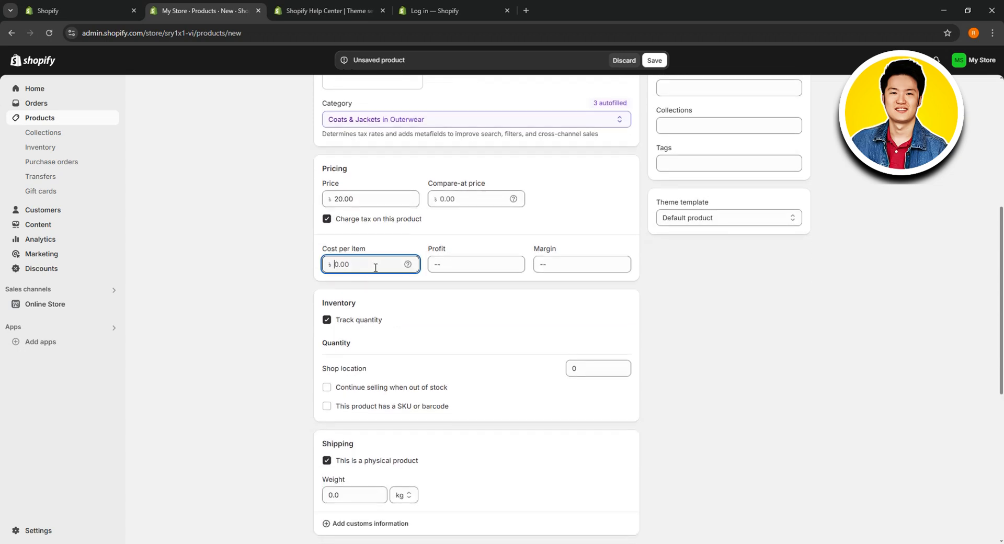
{"action": "left_click", "coordinate": [489, 267]}
{"action": "left_click", "coordinate": [606, 264]}
Turn off the physical product option in the product's shipping settings
{"action": "scroll", "coordinate": [642, 269], "scroll_direction": "down", "scroll_amount": 2}
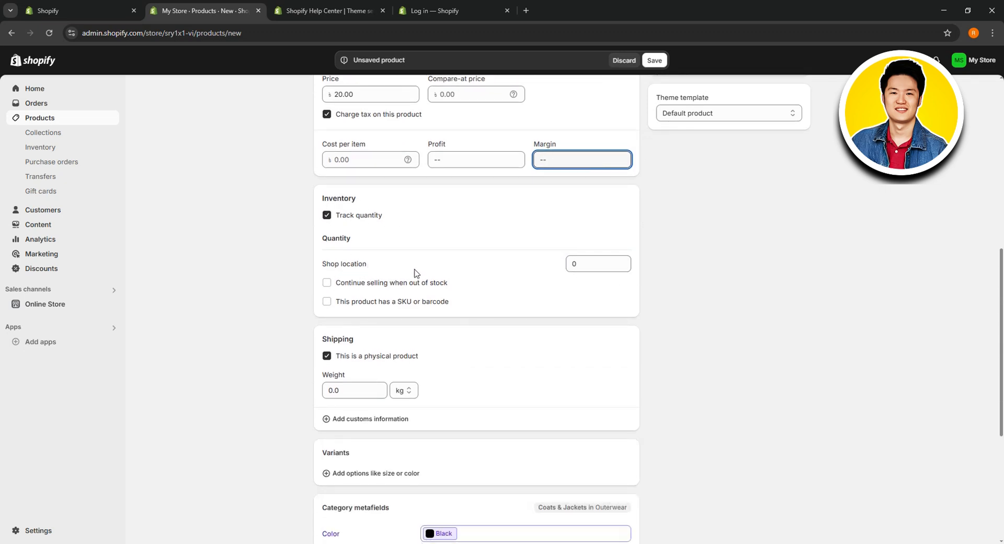
{"action": "scroll", "coordinate": [364, 275], "scroll_direction": "down", "scroll_amount": 2}
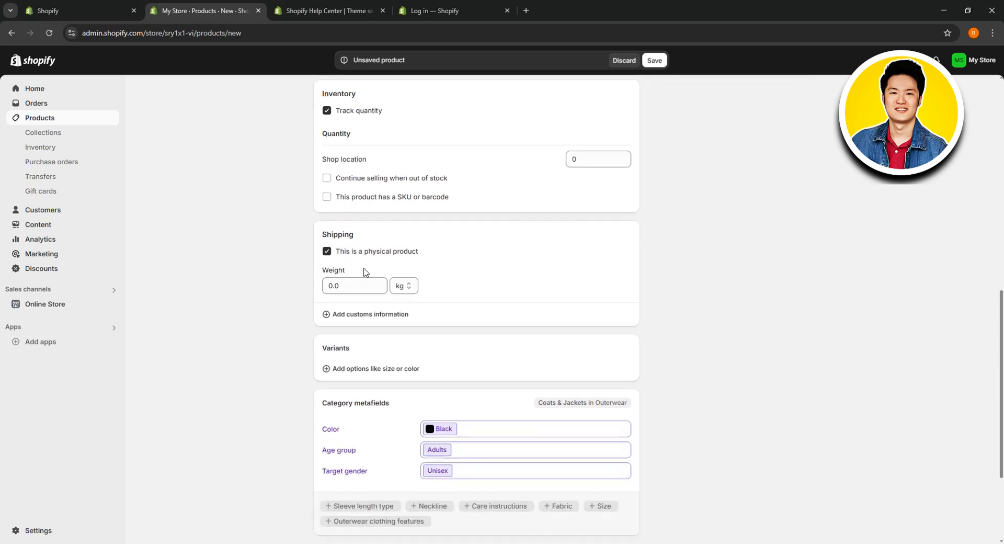
{"action": "left_click", "coordinate": [327, 251]}
Add Teens to the product's age group in the category metafields, alongside Adults
{"action": "scroll", "coordinate": [450, 295], "scroll_direction": "down", "scroll_amount": 2}
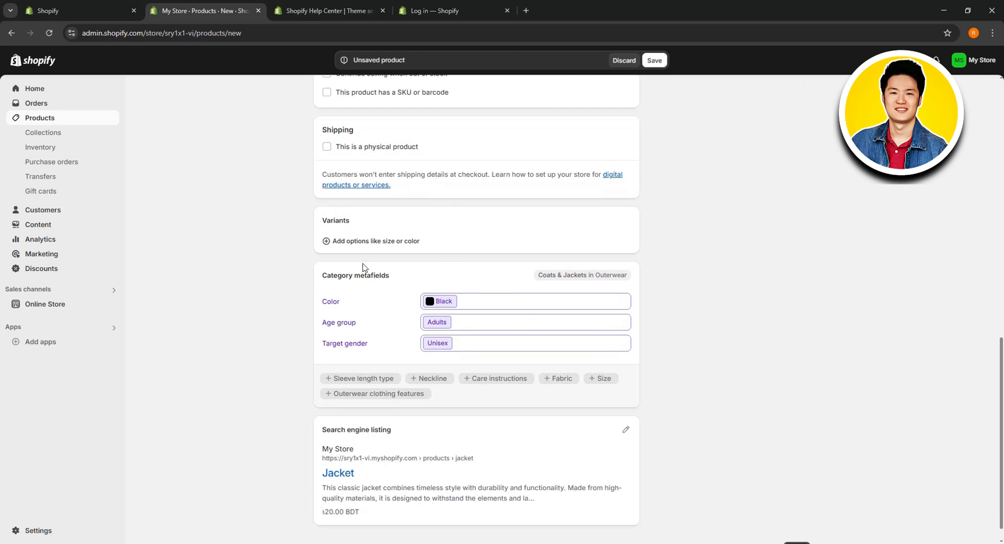
{"action": "scroll", "coordinate": [387, 337], "scroll_direction": "down", "scroll_amount": 1}
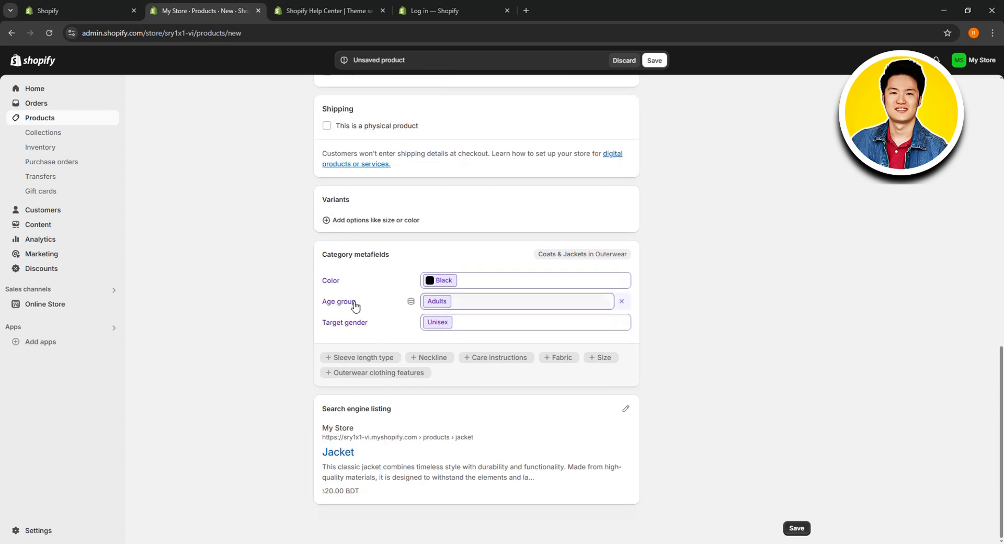
{"action": "left_click", "coordinate": [446, 304]}
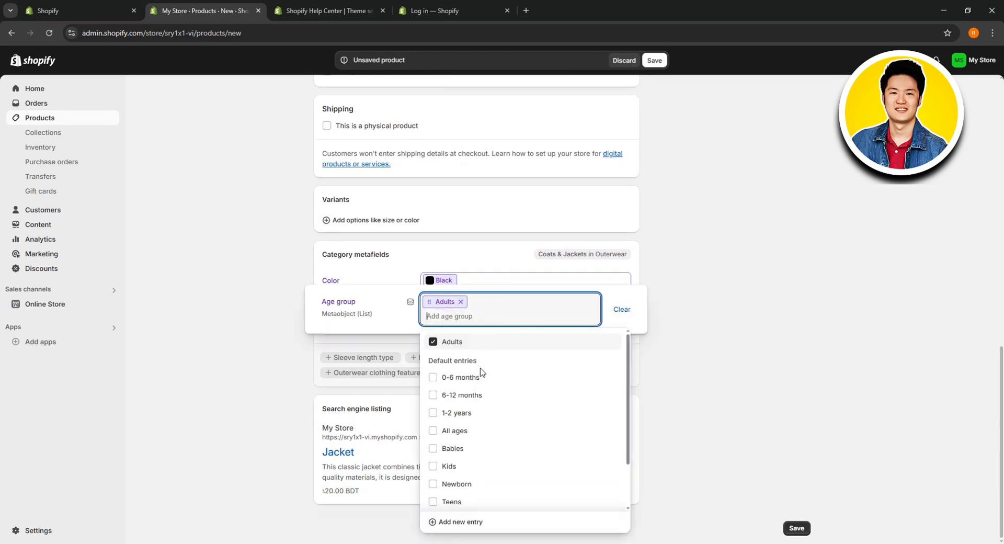
{"action": "scroll", "coordinate": [479, 381], "scroll_direction": "down", "scroll_amount": 2}
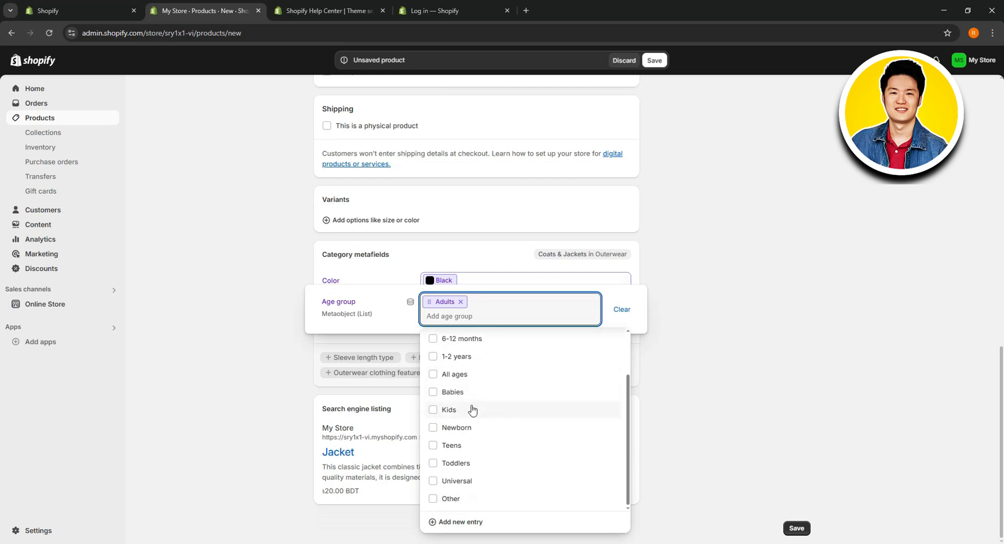
{"action": "left_click", "coordinate": [461, 445]}
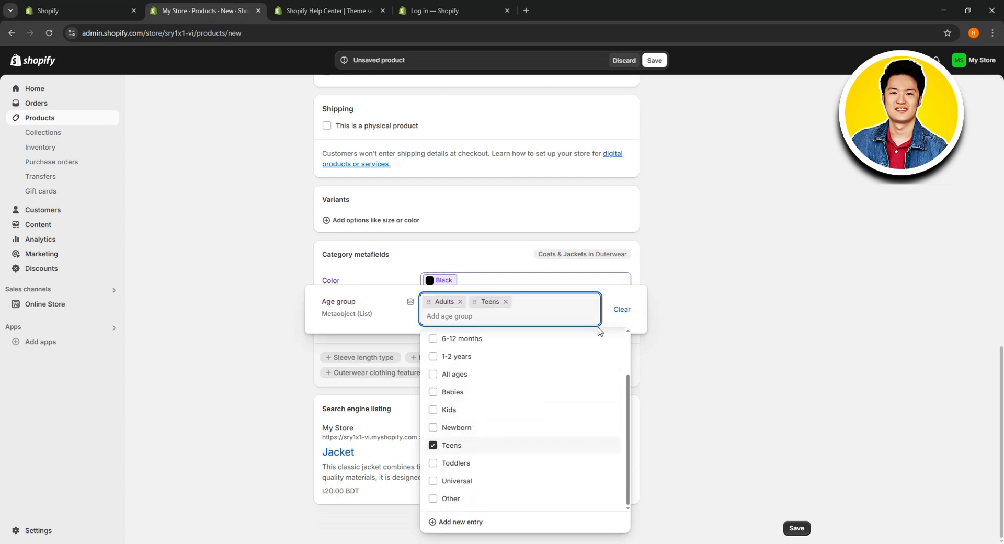
{"action": "left_click", "coordinate": [540, 264]}
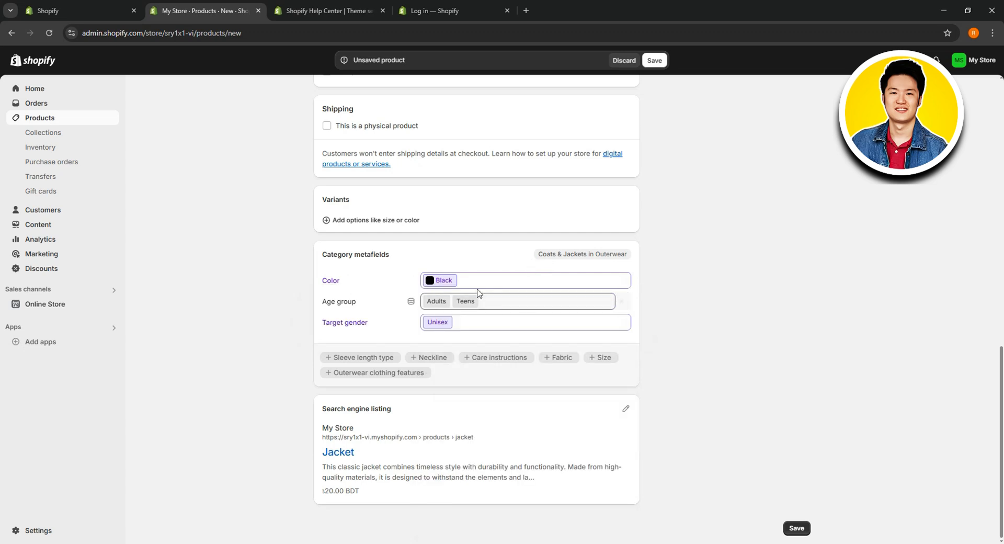
Add Male and Female to the product's target gender in the category metafields, alongside Unisex
{"action": "left_click", "coordinate": [482, 322]}
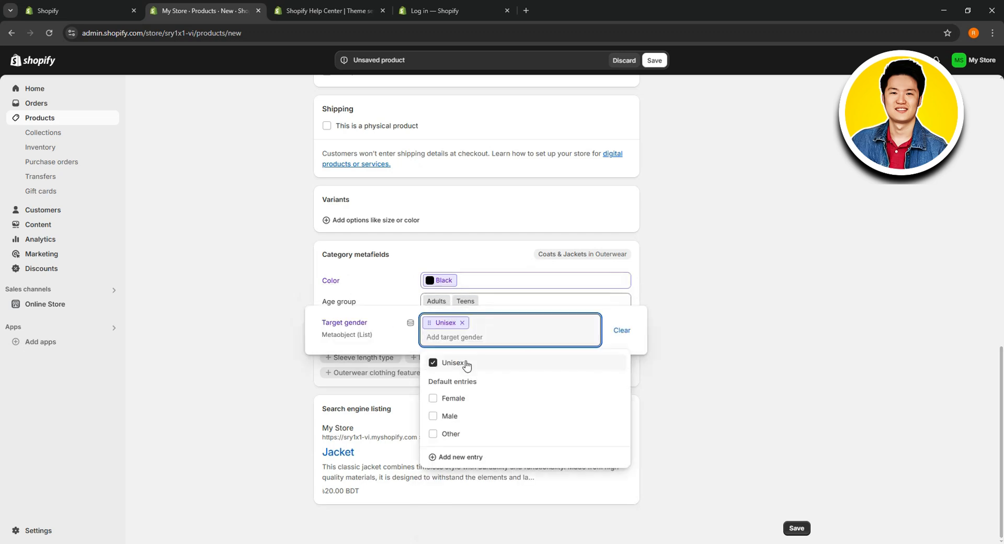
{"action": "left_click", "coordinate": [466, 416]}
{"action": "left_click", "coordinate": [466, 400]}
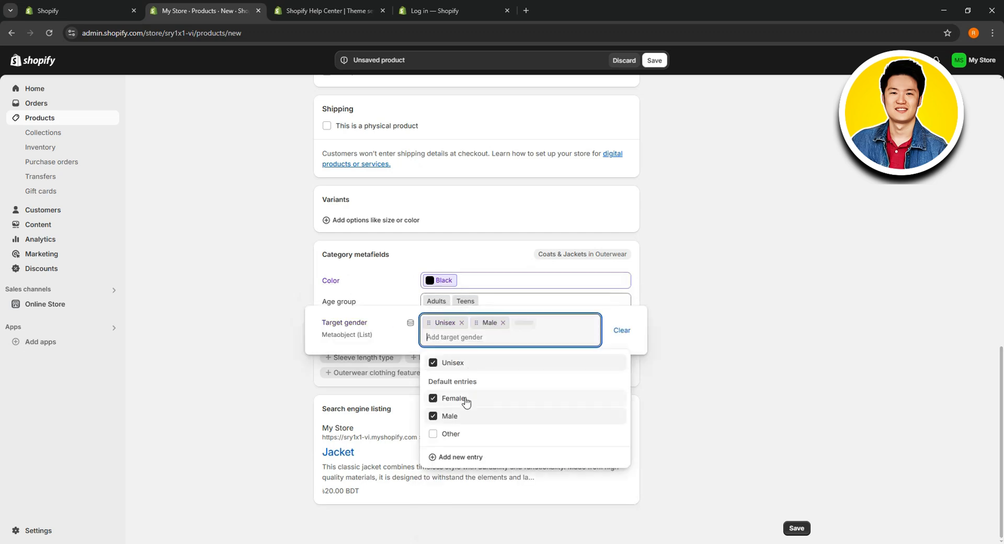
{"action": "left_click", "coordinate": [537, 268]}
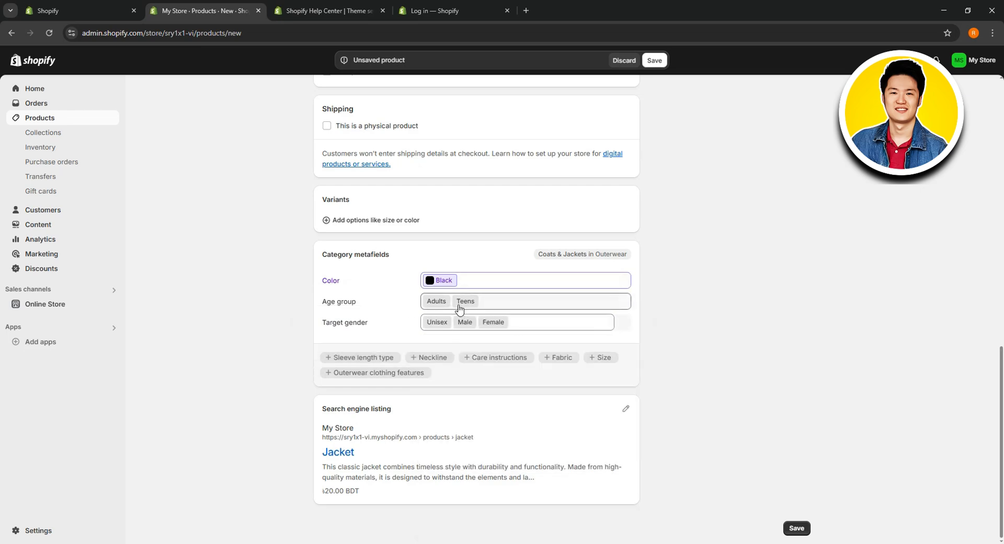
Examine the product's publishing settings and the type, vendor, collections and tags fields in its product organization
{"action": "scroll", "coordinate": [436, 368], "scroll_direction": "up", "scroll_amount": 1}
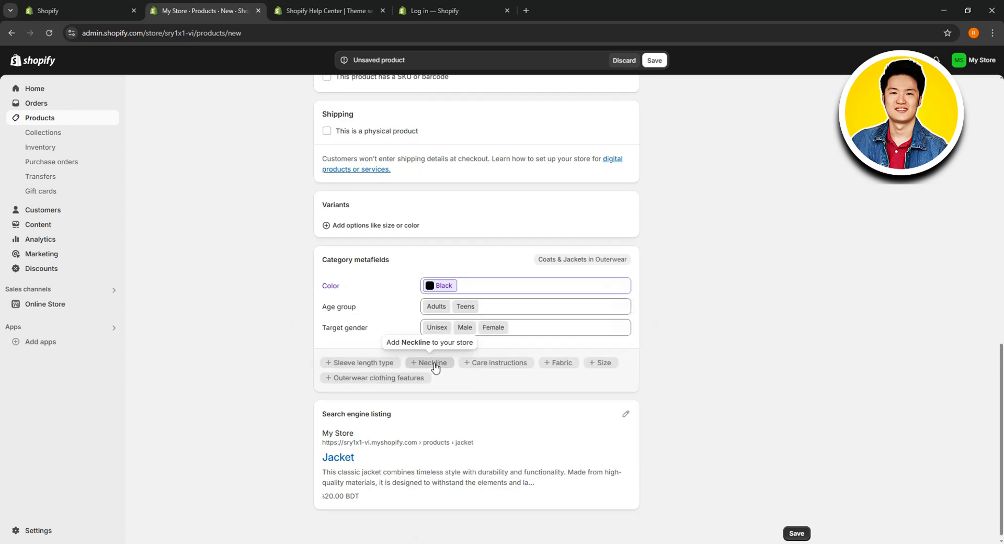
{"action": "scroll", "coordinate": [436, 368], "scroll_direction": "up", "scroll_amount": 10}
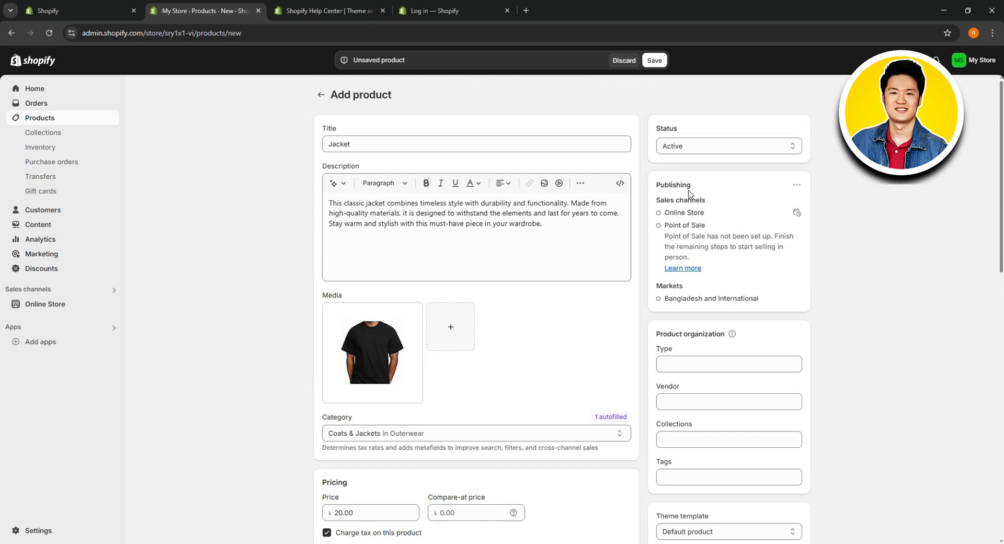
{"action": "scroll", "coordinate": [690, 193], "scroll_direction": "down", "scroll_amount": 4}
{"action": "left_click", "coordinate": [697, 153]}
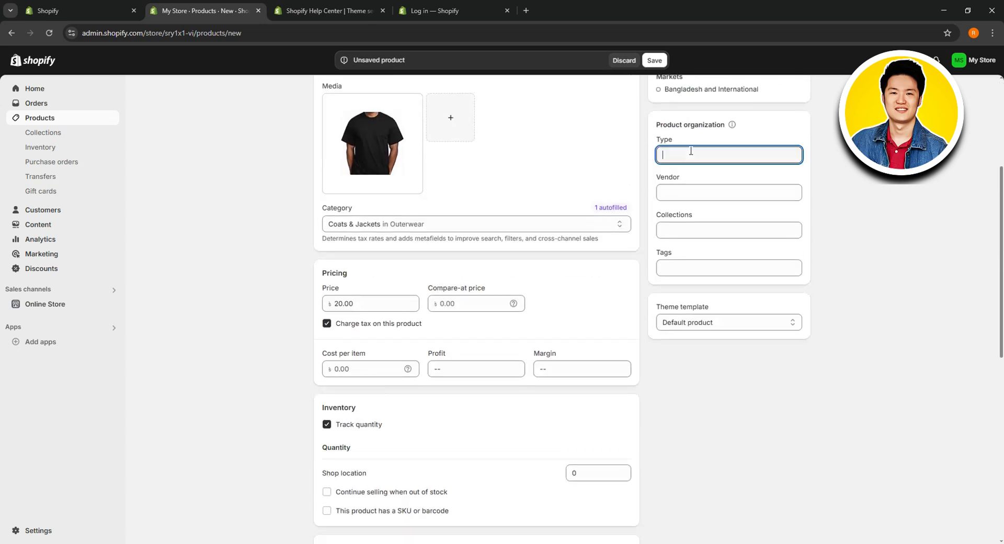
{"action": "left_click", "coordinate": [697, 192]}
{"action": "left_click", "coordinate": [679, 230]}
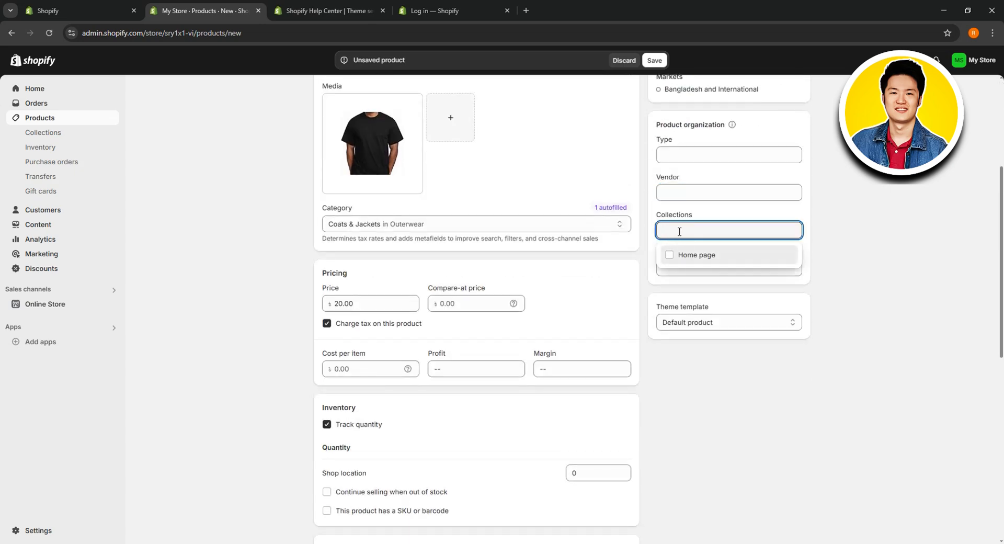
{"action": "left_click", "coordinate": [674, 271]}
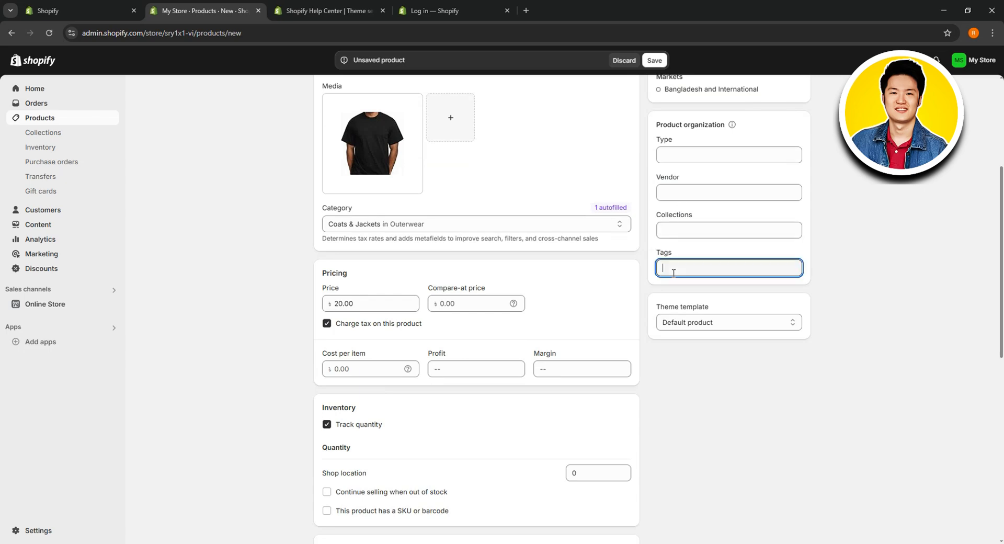
{"action": "scroll", "coordinate": [716, 291], "scroll_direction": "up", "scroll_amount": 4}
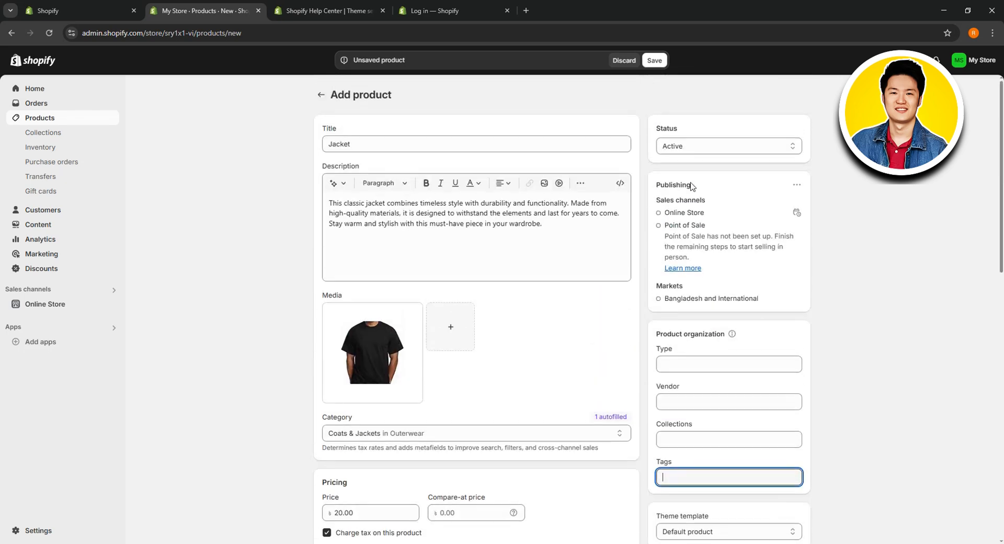
Save the new Jacket product and look over its saved details
{"action": "left_click", "coordinate": [653, 61]}
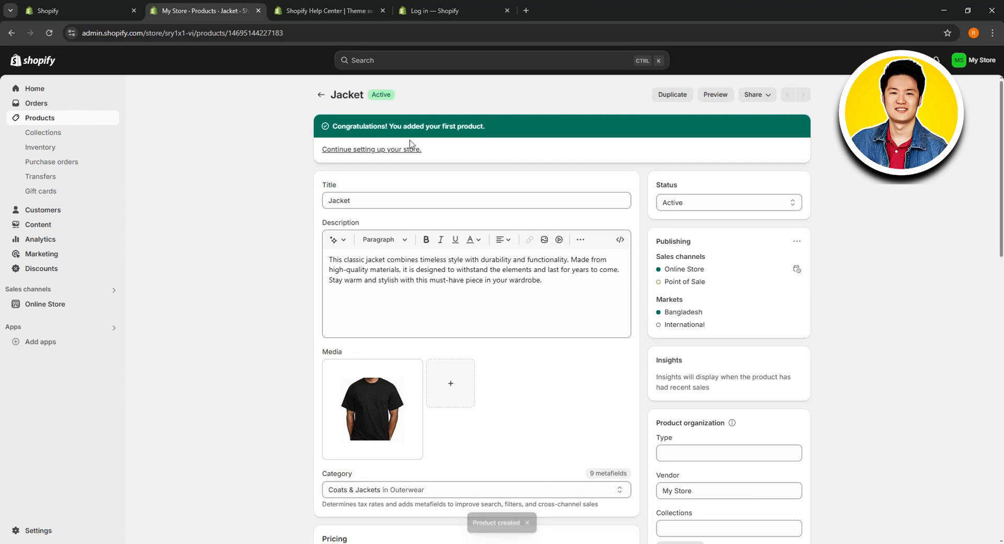
{"action": "scroll", "coordinate": [497, 256], "scroll_direction": "down", "scroll_amount": 6}
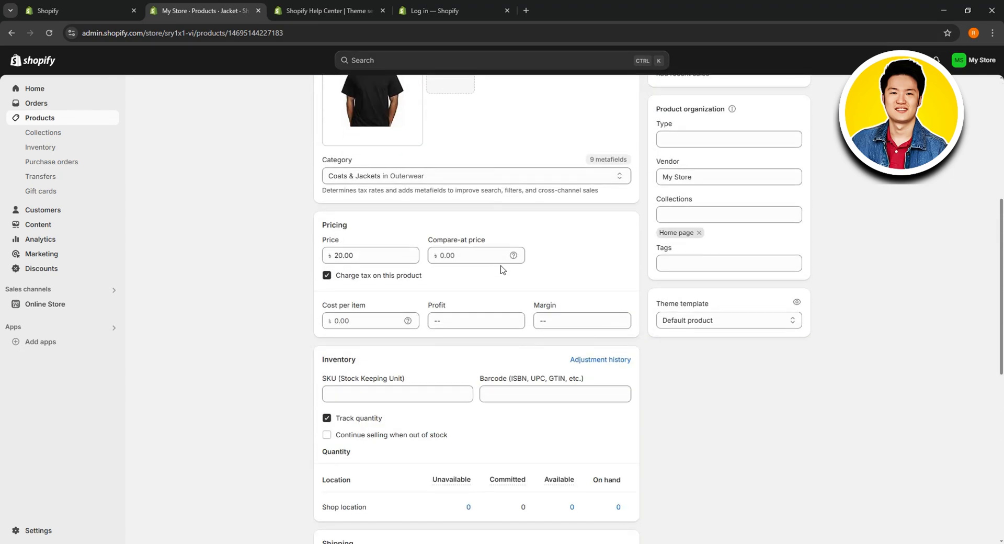
{"action": "scroll", "coordinate": [450, 256], "scroll_direction": "up", "scroll_amount": 6}
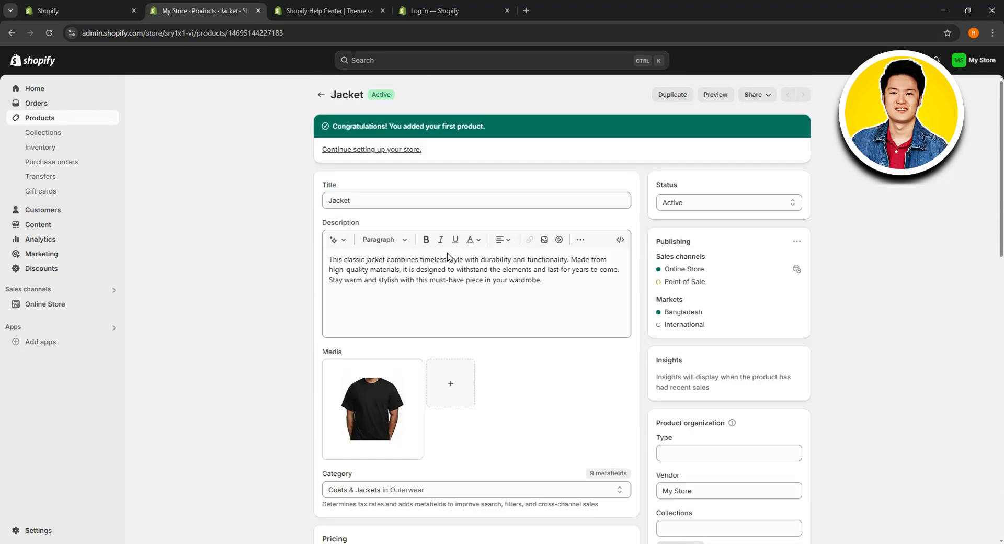
Start a new collection and examine its title, description, collection type and products settings
{"action": "left_click", "coordinate": [44, 132]}
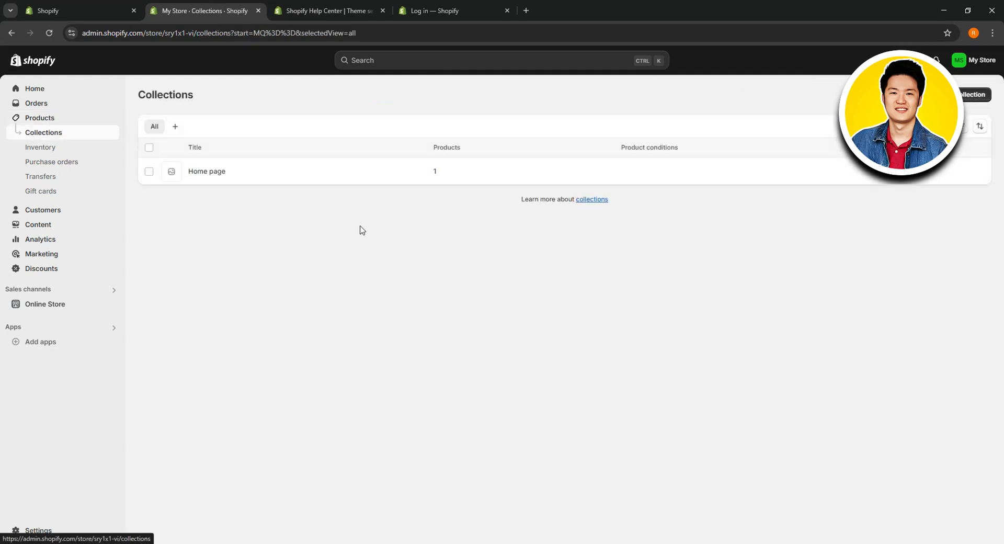
{"action": "left_click", "coordinate": [973, 95]}
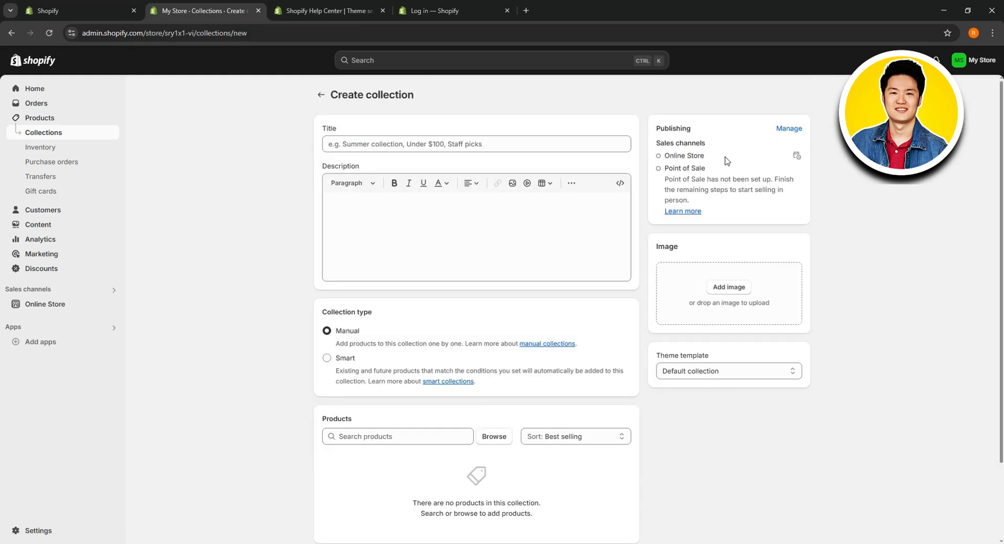
{"action": "left_click", "coordinate": [413, 200]}
{"action": "left_click", "coordinate": [364, 147]}
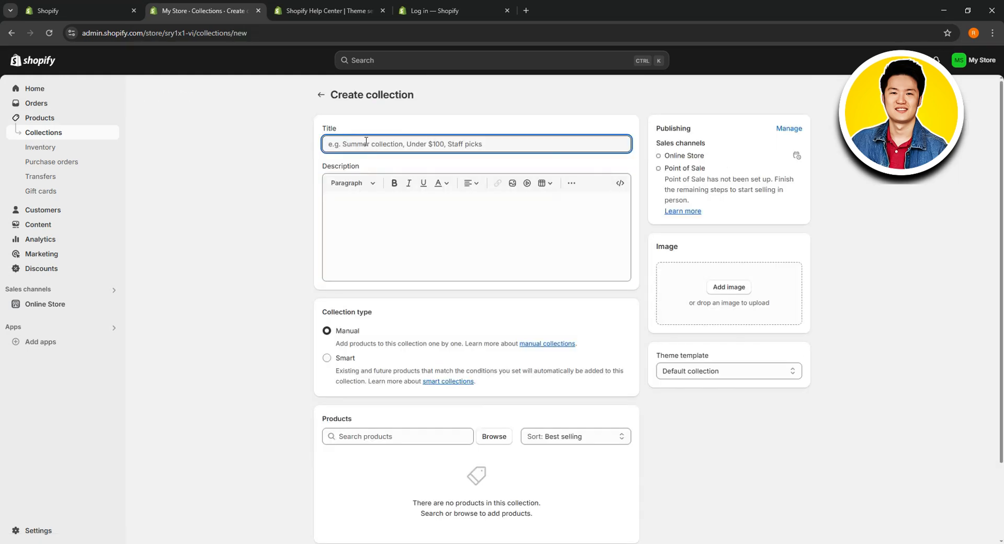
{"action": "left_click", "coordinate": [383, 218]}
{"action": "scroll", "coordinate": [378, 213], "scroll_direction": "down", "scroll_amount": 1}
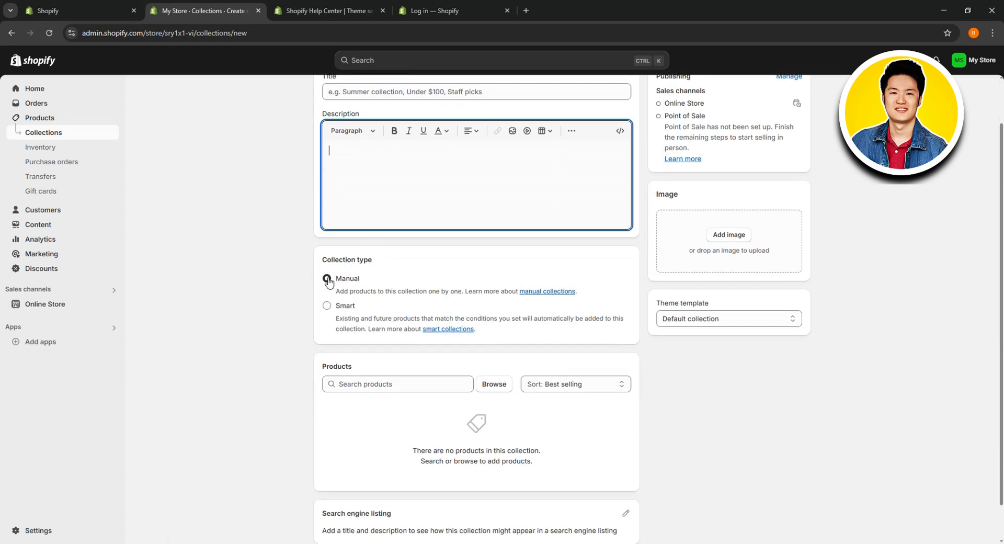
{"action": "scroll", "coordinate": [336, 335], "scroll_direction": "down", "scroll_amount": 1}
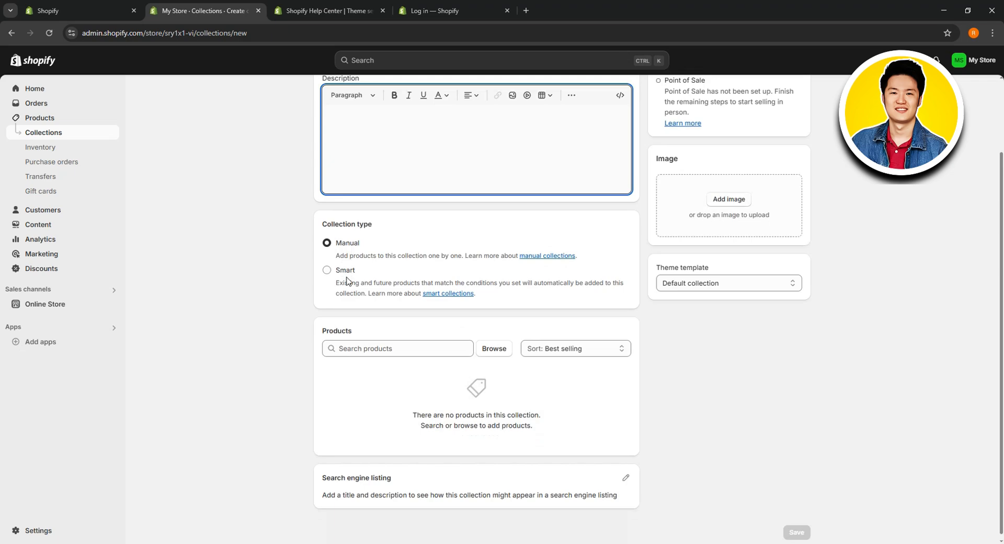
{"action": "left_click", "coordinate": [416, 366]}
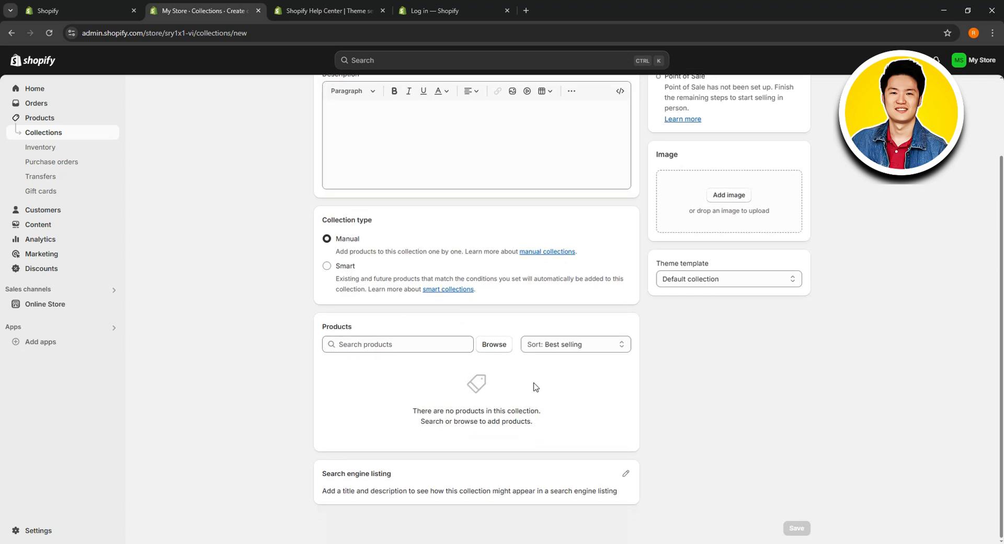
{"action": "scroll", "coordinate": [558, 362], "scroll_direction": "up", "scroll_amount": 2}
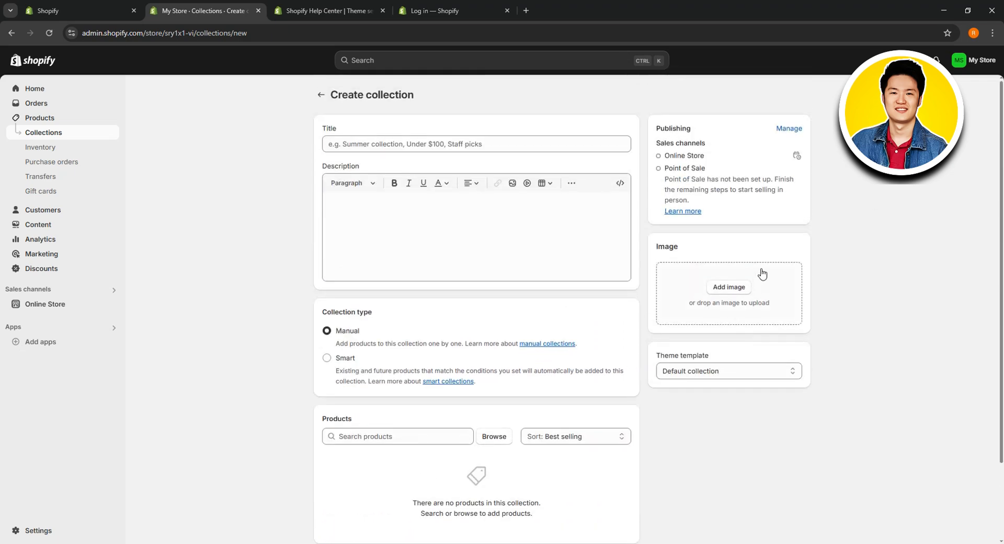
Try to save an untitled collection with the existing picture of the hooded man as its image, and discard it
{"action": "left_click", "coordinate": [724, 297]}
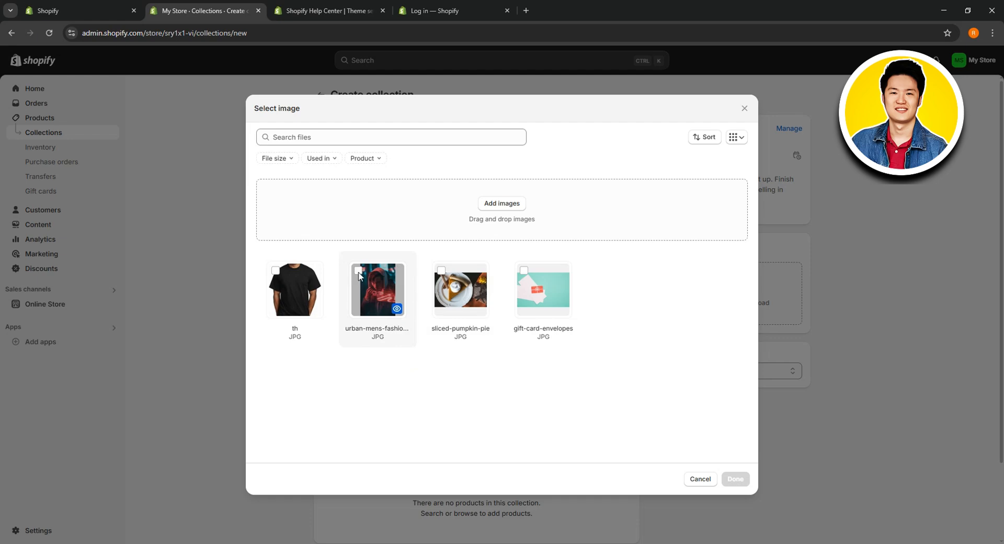
{"action": "left_click", "coordinate": [359, 272]}
{"action": "left_click", "coordinate": [734, 476]}
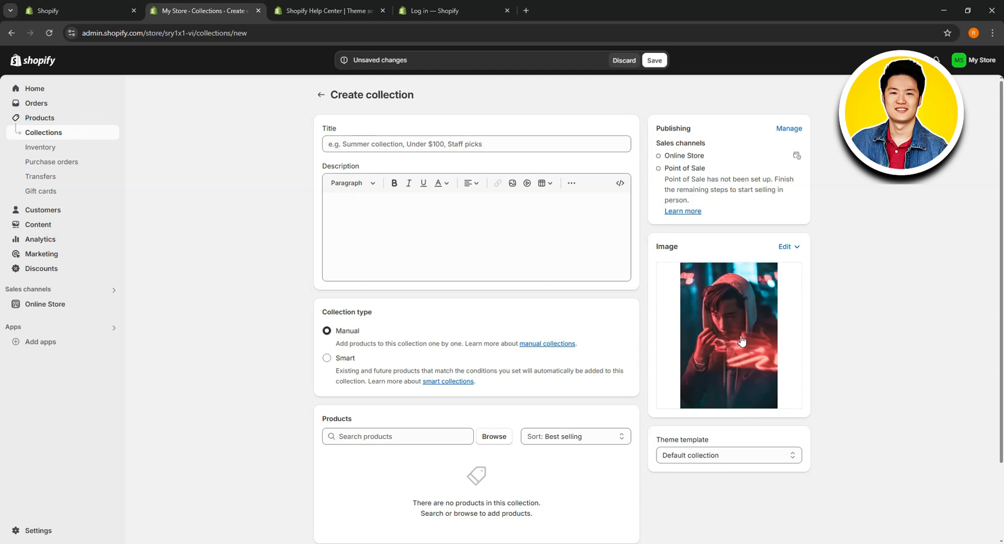
{"action": "left_click", "coordinate": [653, 60]}
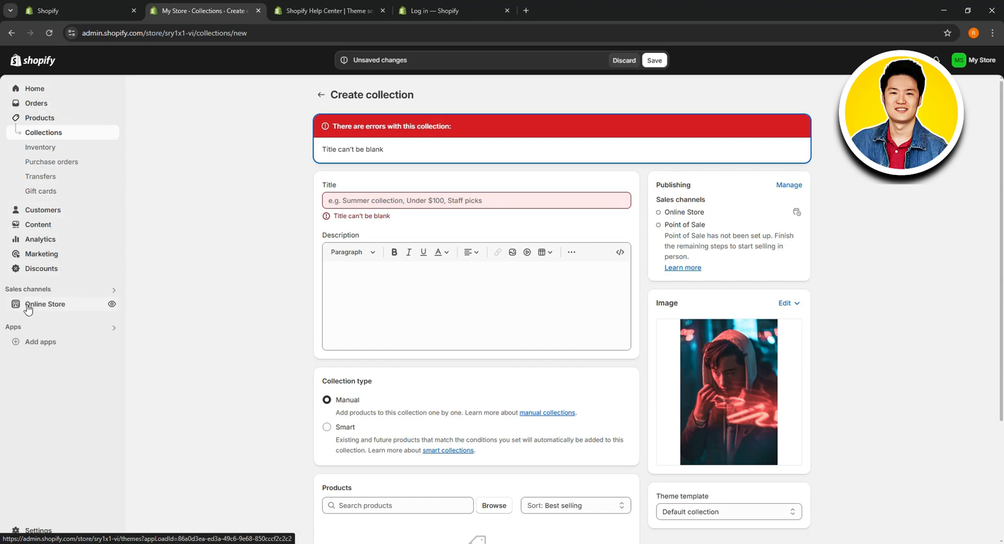
{"action": "left_click", "coordinate": [46, 310]}
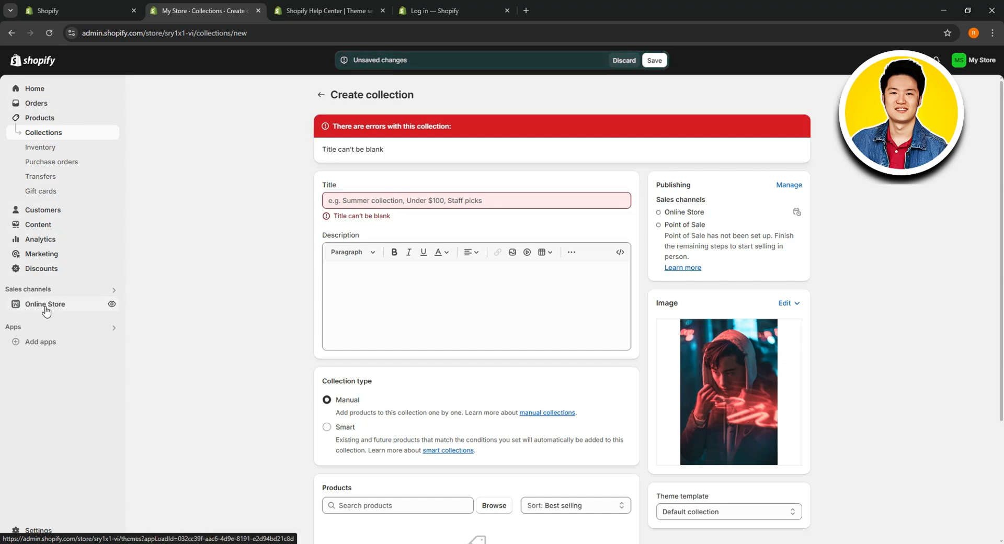
{"action": "left_click", "coordinate": [624, 60]}
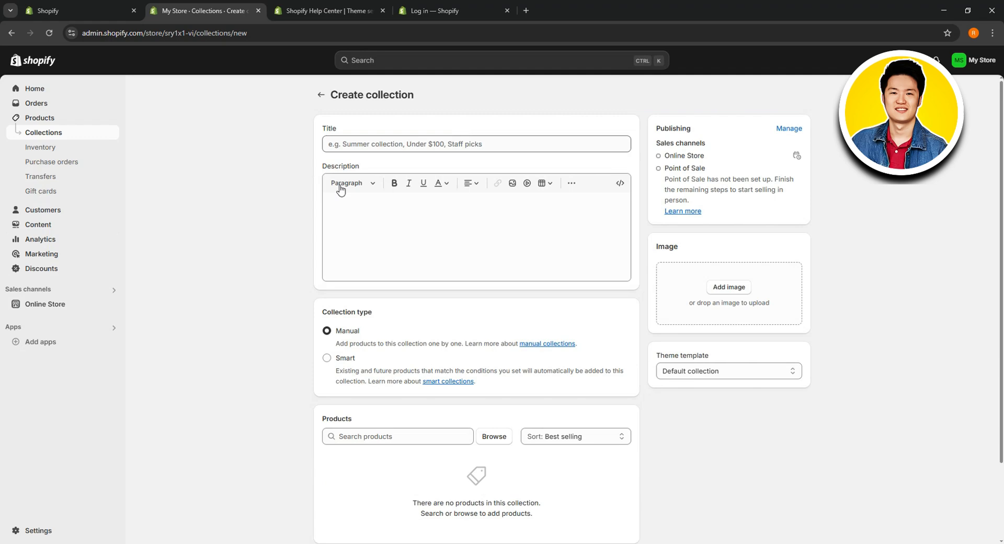
Open the Dawn theme for customizing and select the Featured collection section on the home page
{"action": "left_click", "coordinate": [82, 304]}
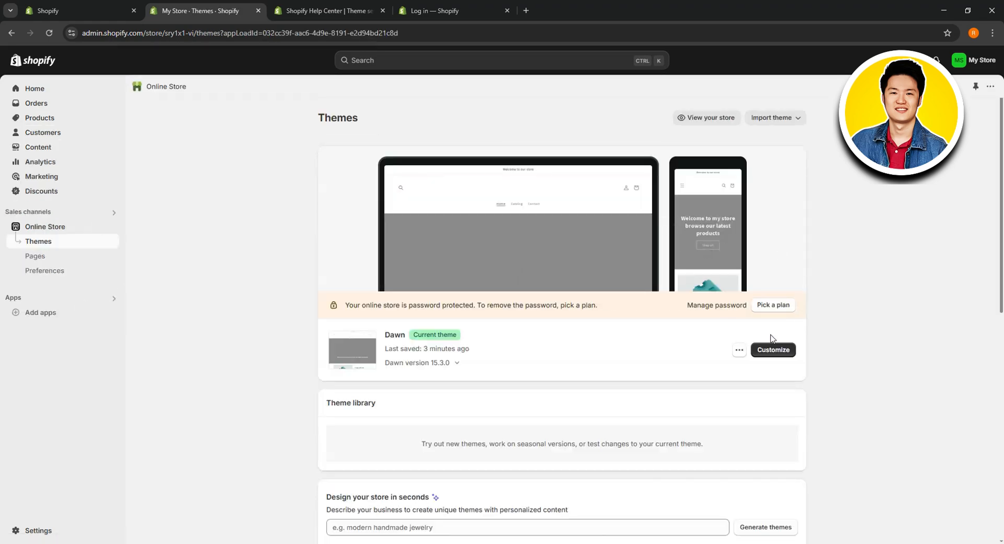
{"action": "left_click", "coordinate": [782, 350]}
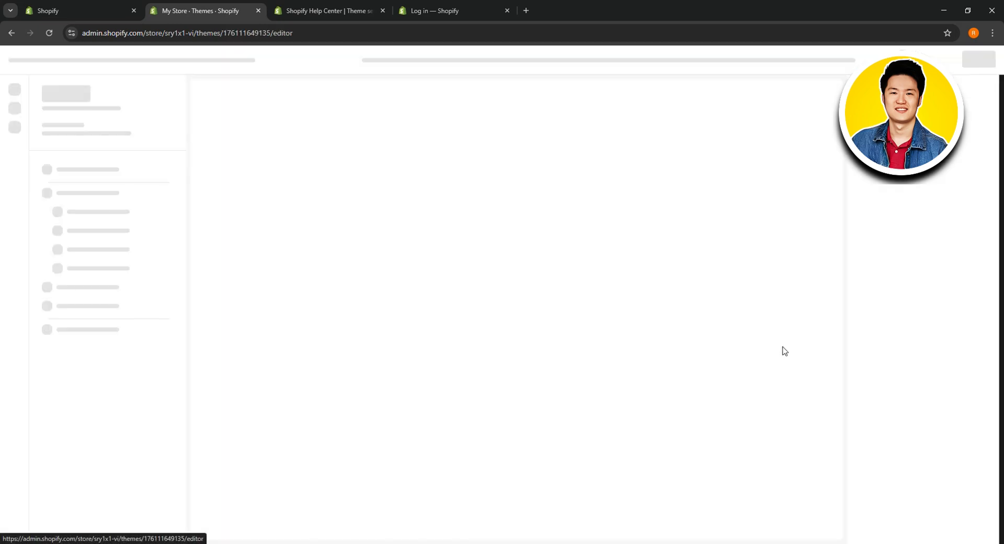
{"action": "scroll", "coordinate": [550, 202], "scroll_direction": "down", "scroll_amount": 10}
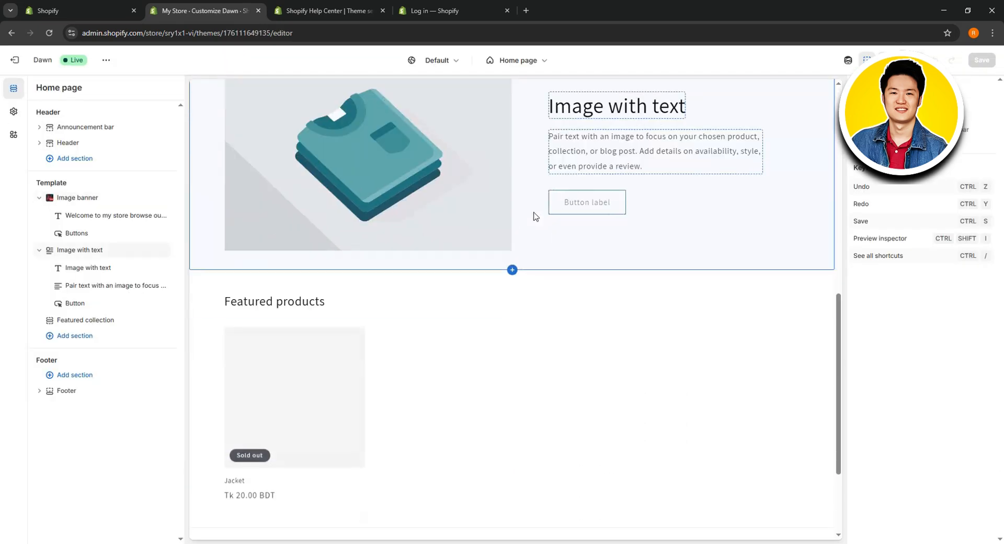
{"action": "scroll", "coordinate": [535, 216], "scroll_direction": "down", "scroll_amount": 1}
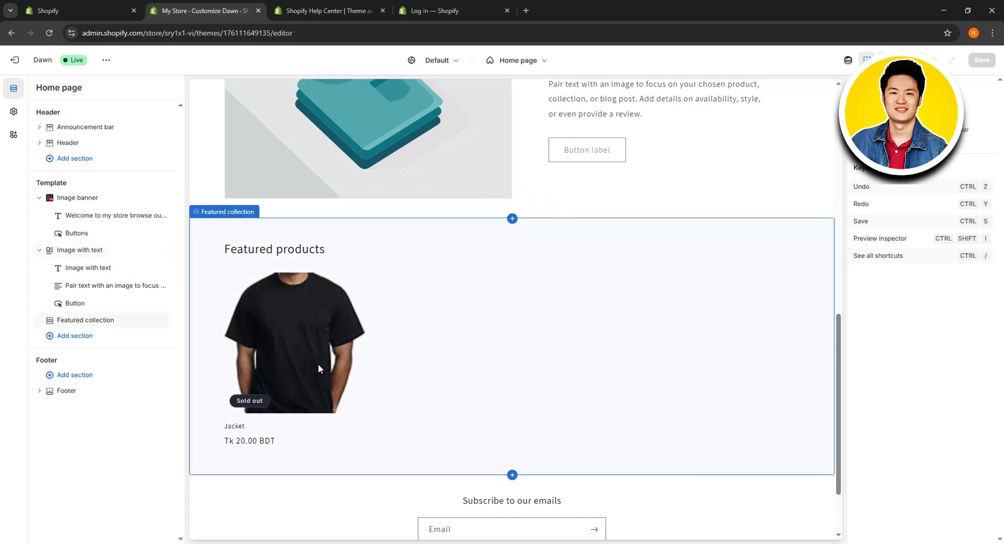
{"action": "left_click", "coordinate": [320, 337]}
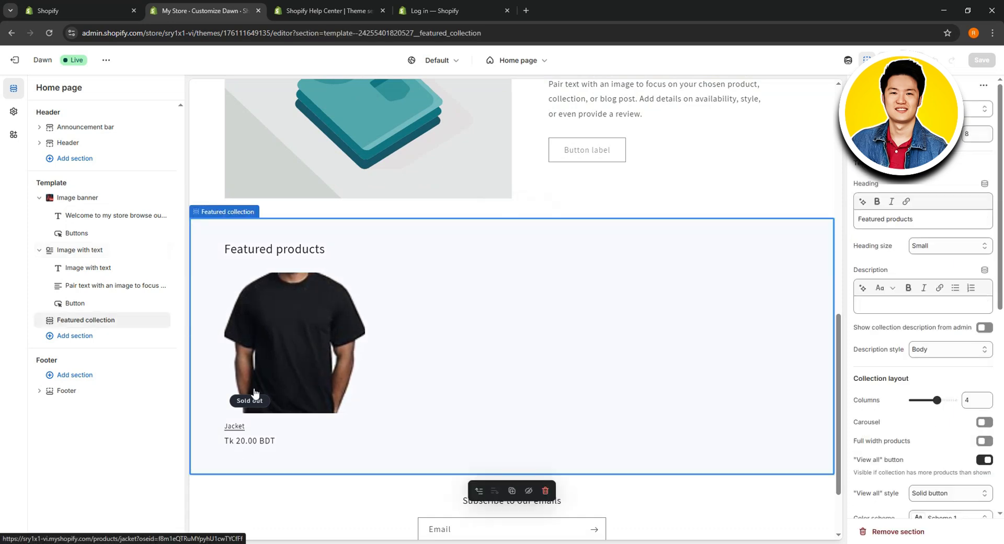
Open the Jacket's product page in the theme preview and look over its layout and description block
{"action": "left_click", "coordinate": [287, 342]}
{"action": "scroll", "coordinate": [604, 287], "scroll_direction": "down", "scroll_amount": 1}
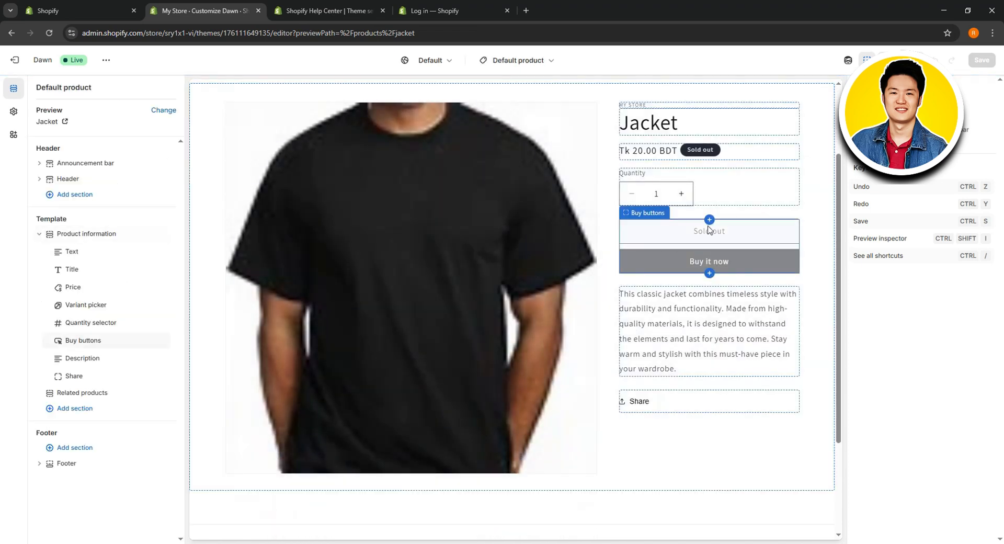
{"action": "left_click", "coordinate": [713, 321]}
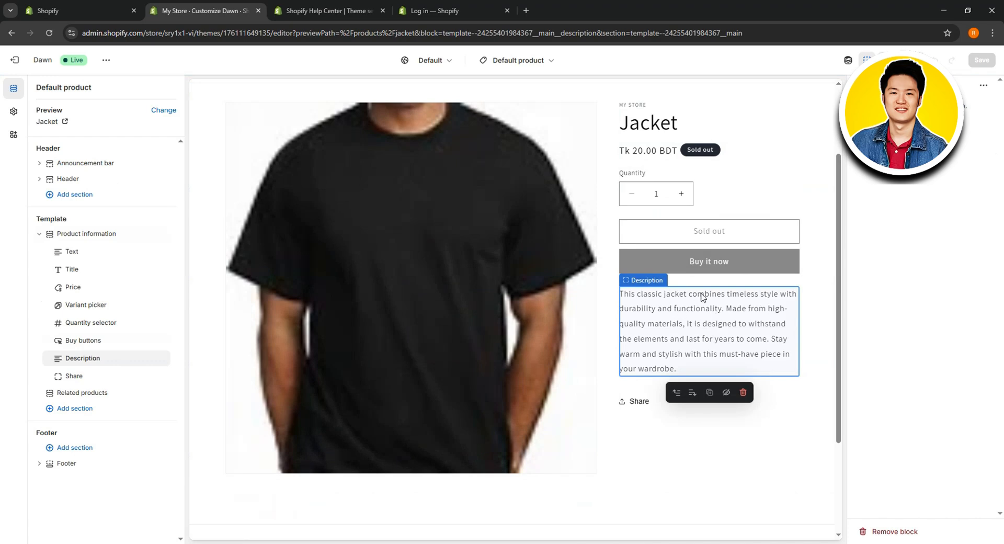
{"action": "scroll", "coordinate": [771, 169], "scroll_direction": "up", "scroll_amount": 2}
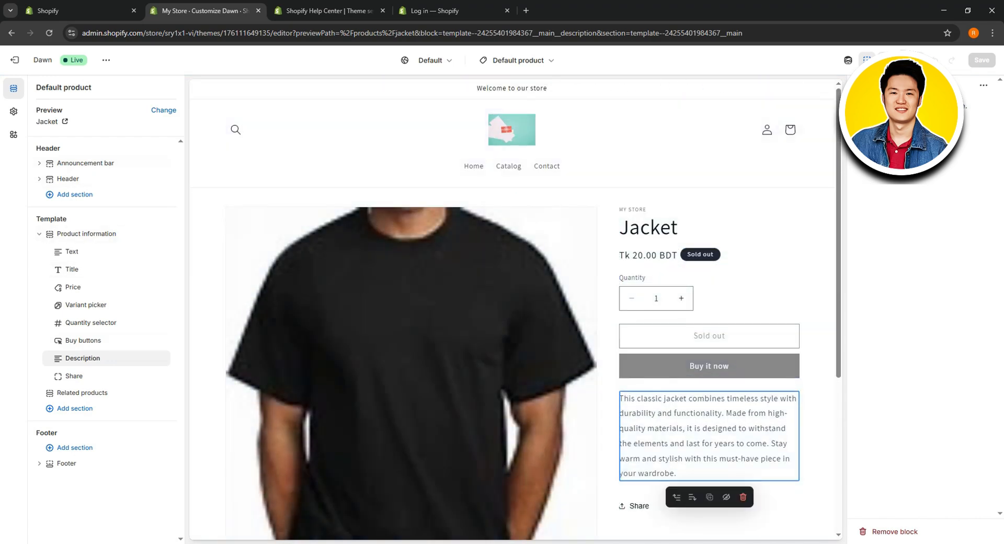
Leave the theme editor and view the online store as visitors see it
{"action": "left_click", "coordinate": [14, 60]}
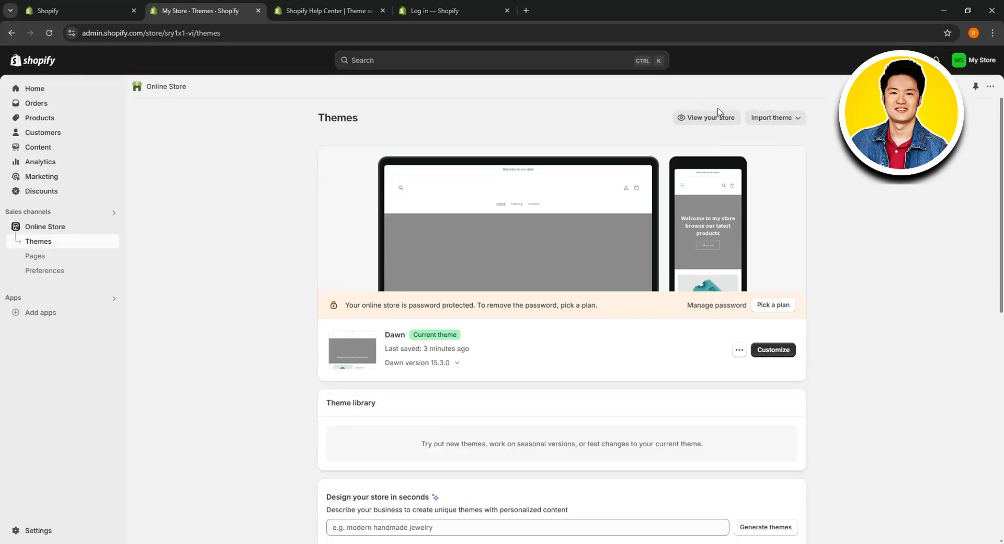
{"action": "left_click", "coordinate": [698, 120]}
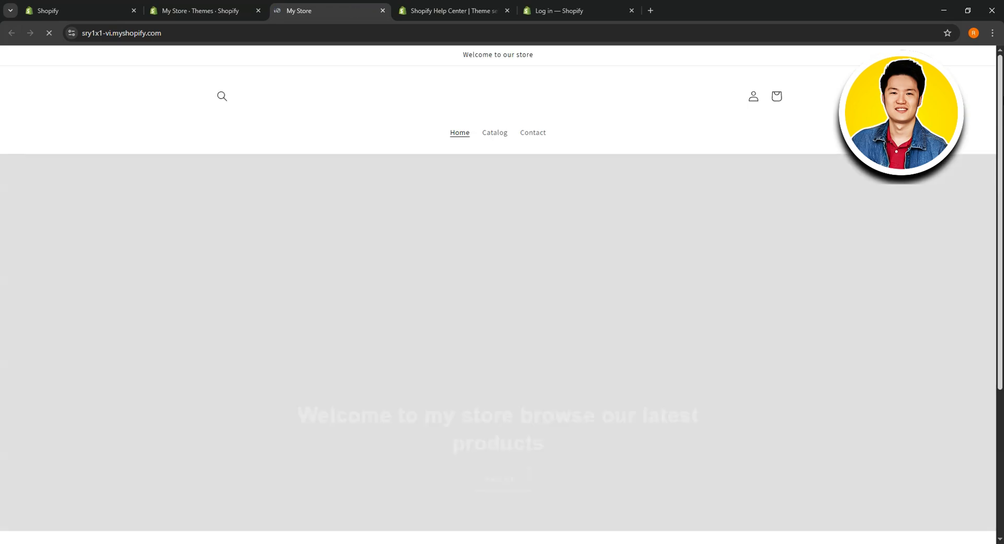